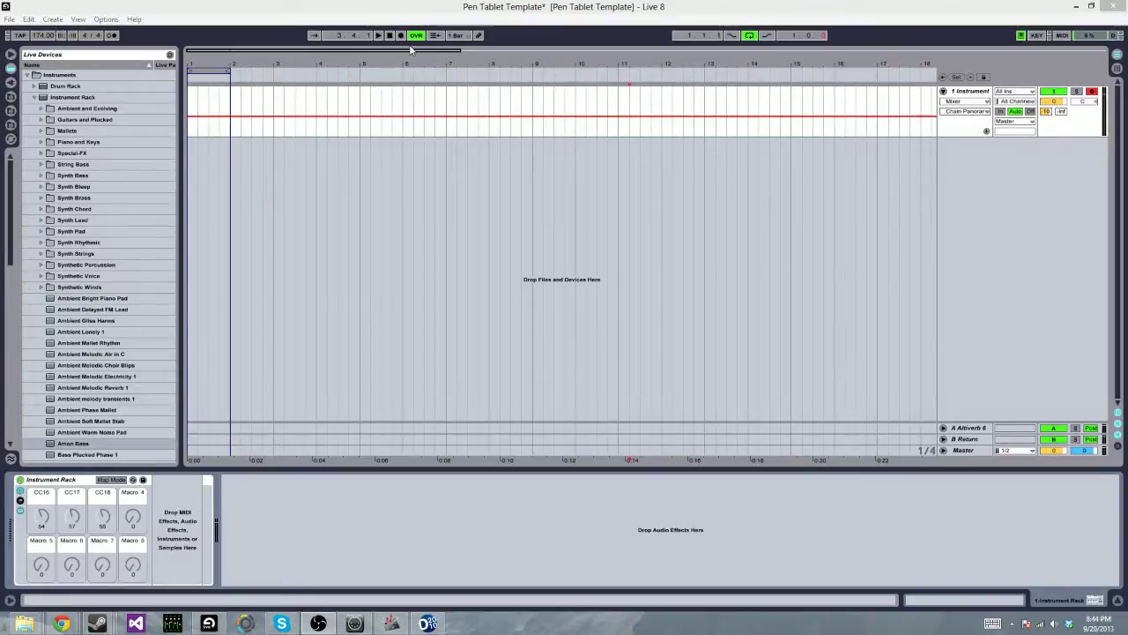
Step: Open Wmidi and loopMIDI and compare Wmidi's MIDI Out Port with the loopback port listed in loopMIDI
left_click(384, 626)
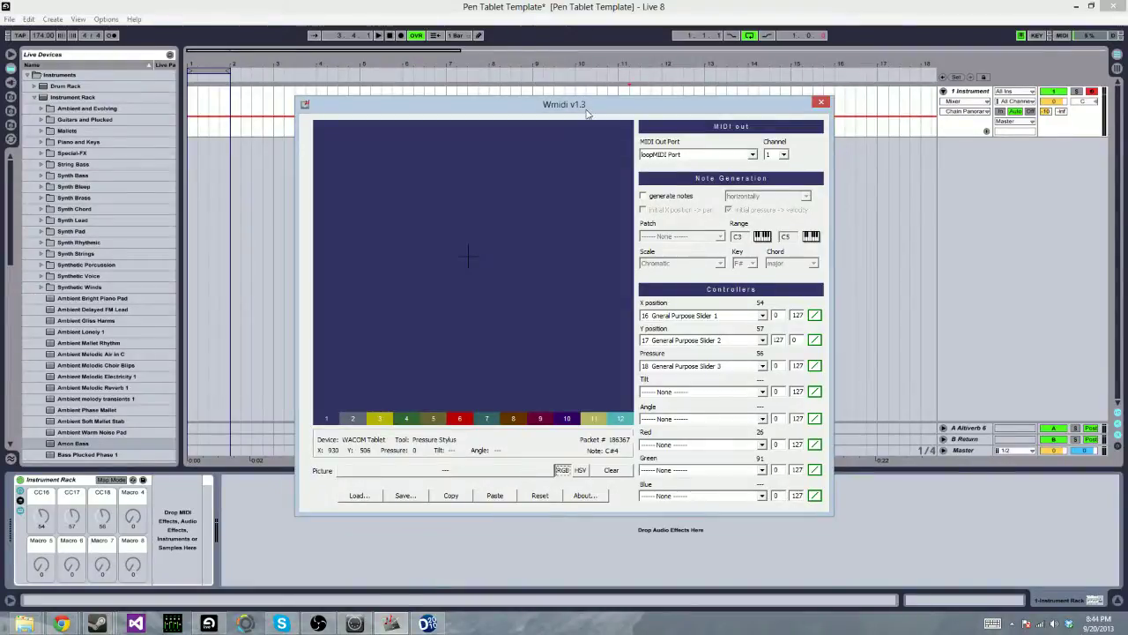
left_click(356, 624)
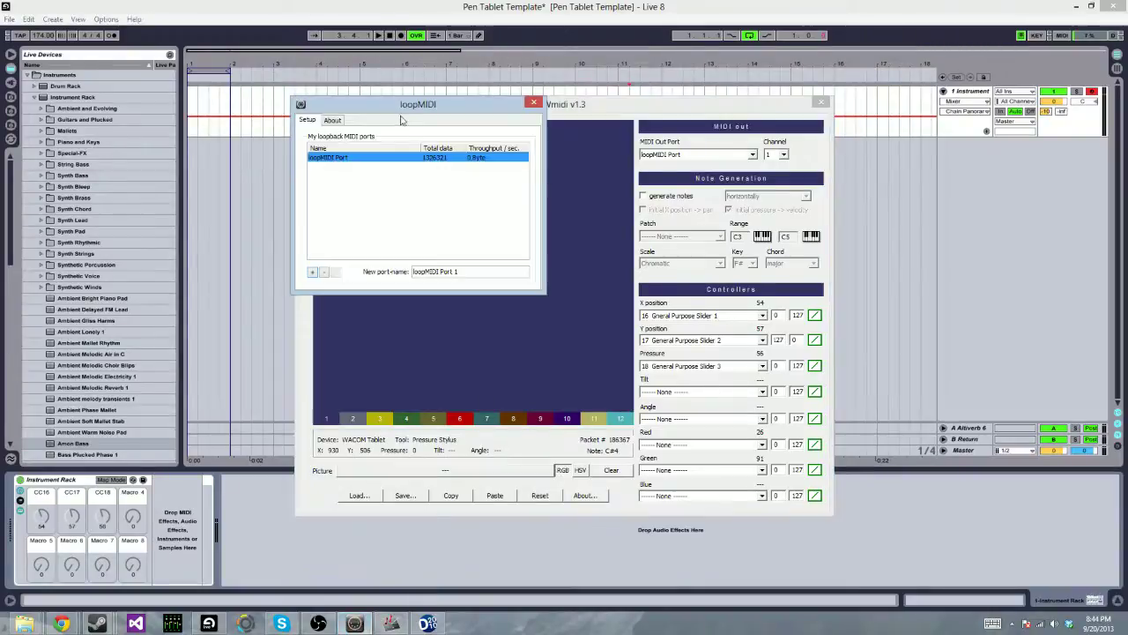
left_click_drag(413, 109, 231, 123)
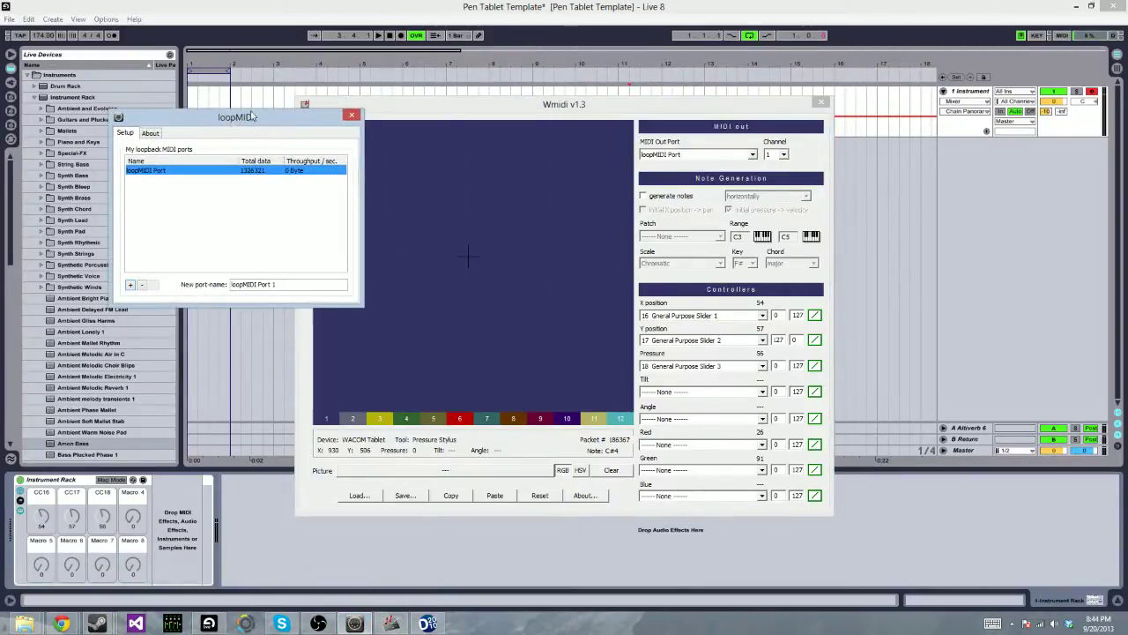
left_click(159, 134)
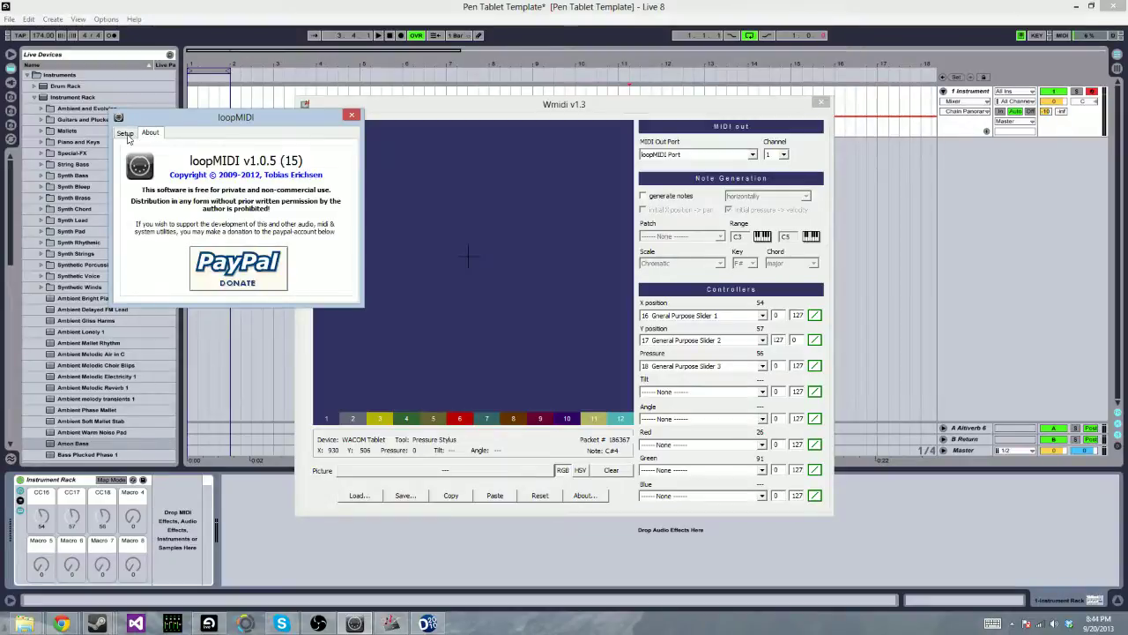
left_click(128, 138)
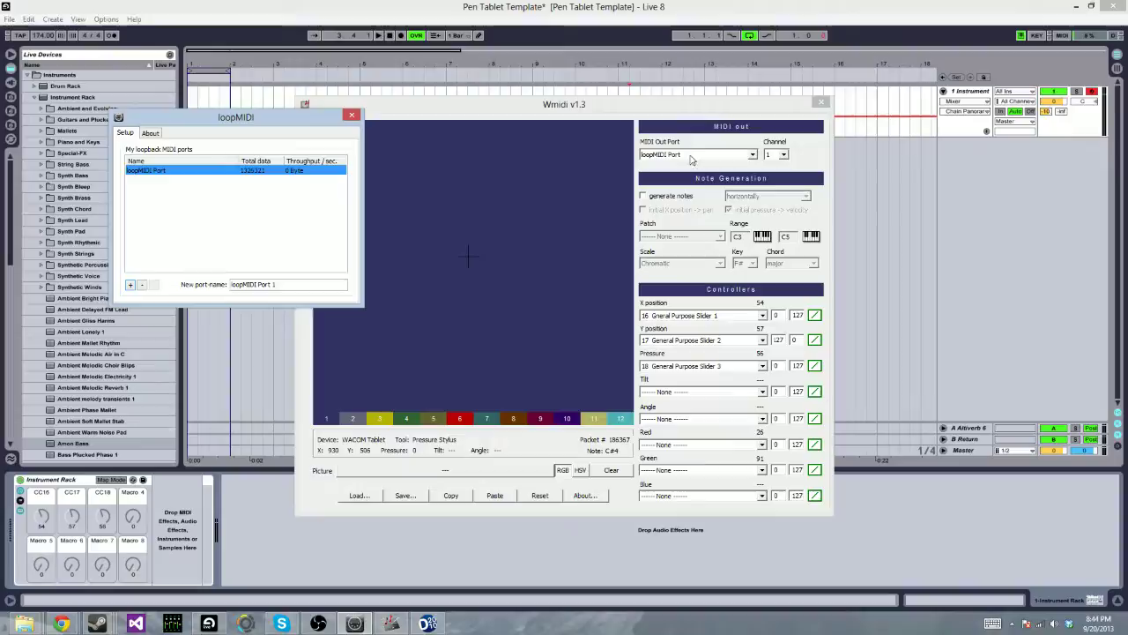
left_click(705, 127)
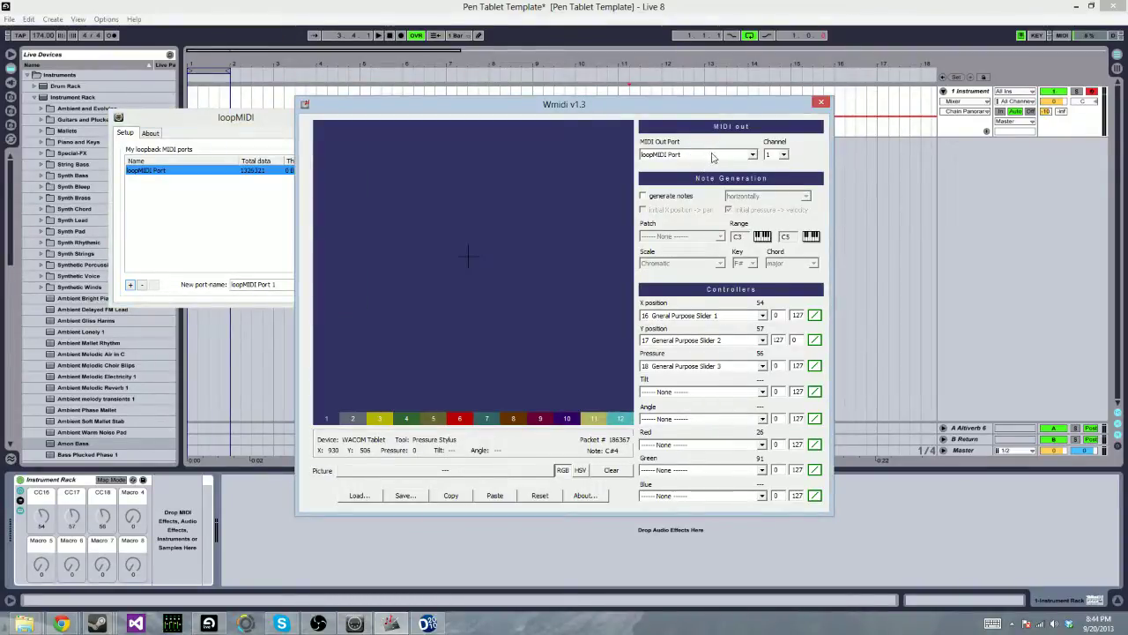
Step: Switch to Ableton Live and check the loopMIDI Port input's Track and Remote settings in the MIDI Sync preferences
left_click(104, 19)
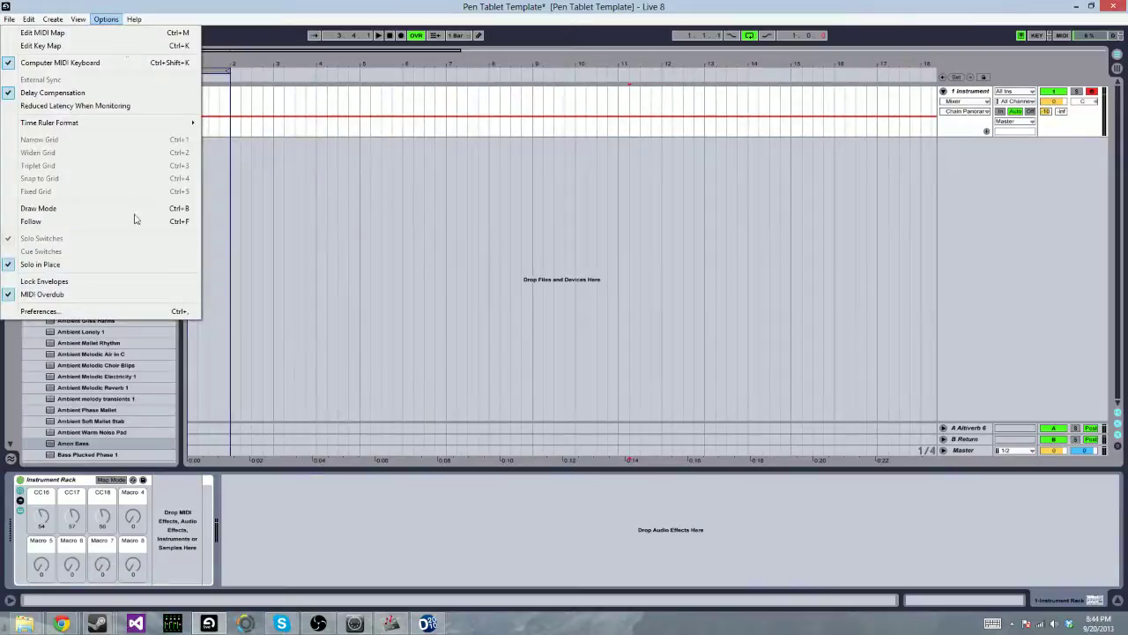
left_click(114, 309)
left_click(470, 202)
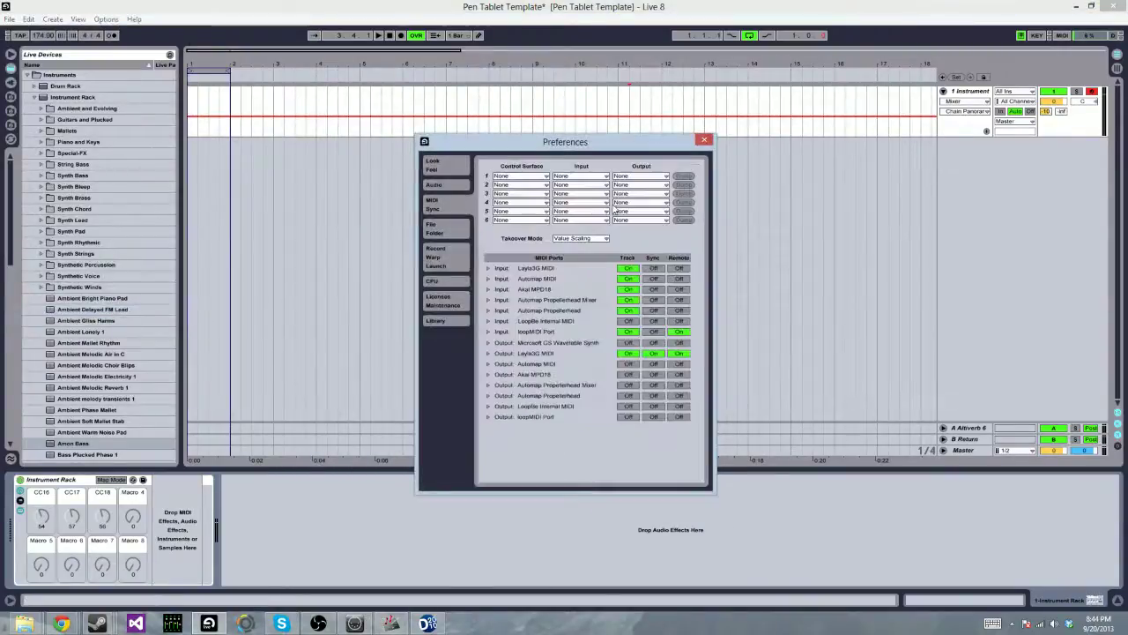
left_click(704, 139)
Step: Review Wmidi's X position, Y position and Pressure controllers, and test them against the rack macros with a pen stroke on its pad
left_click(356, 624)
left_click(390, 624)
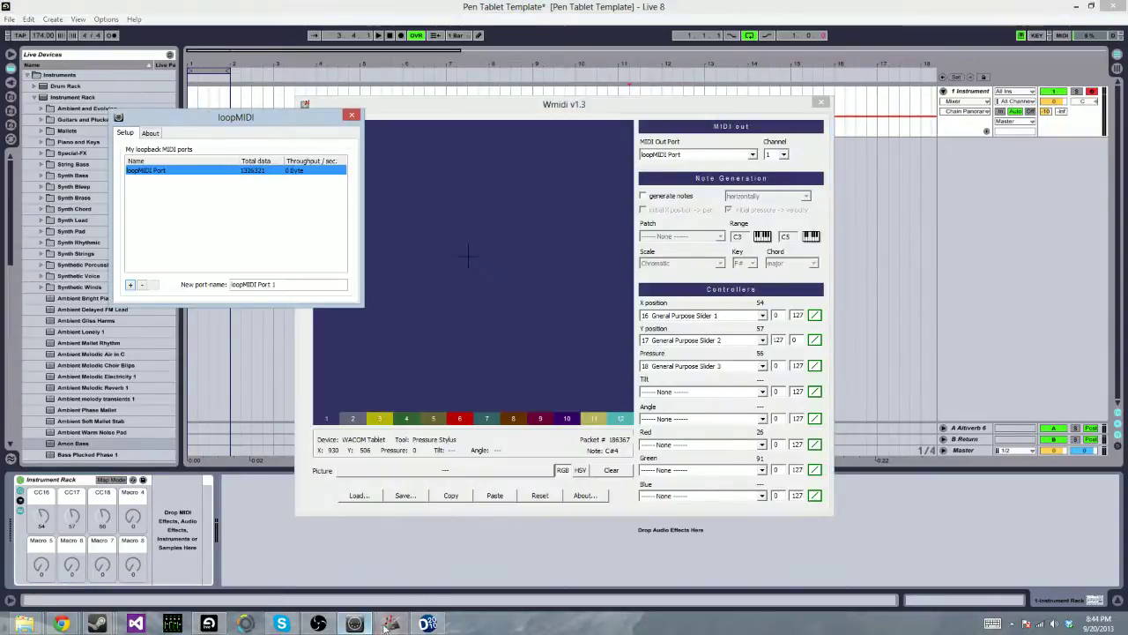
left_click_drag(686, 110, 791, 98)
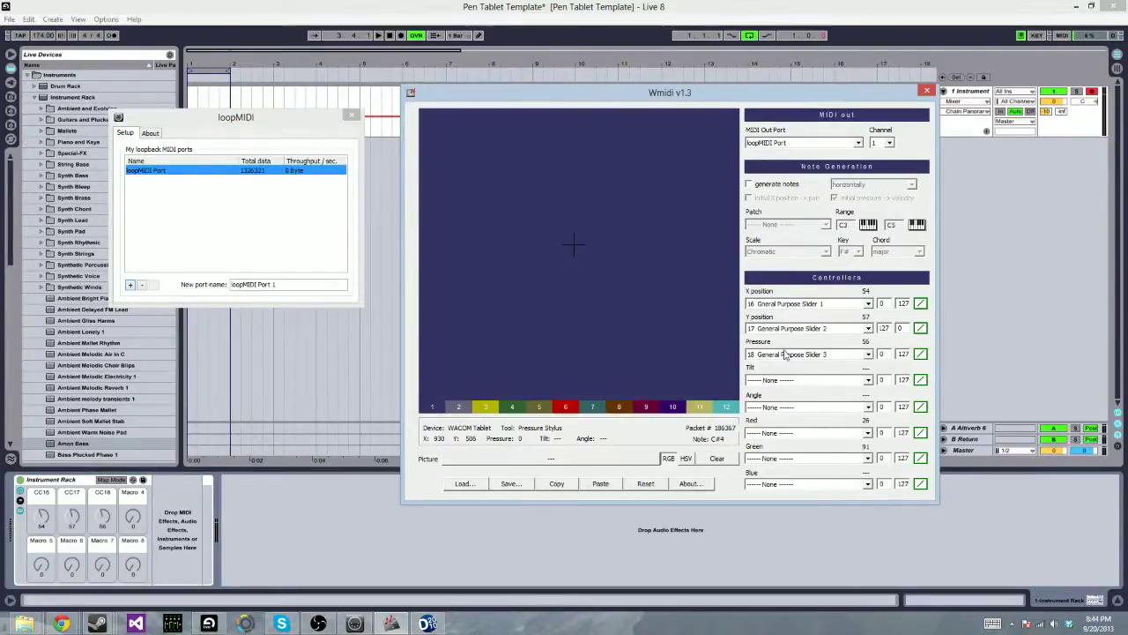
left_click(470, 11)
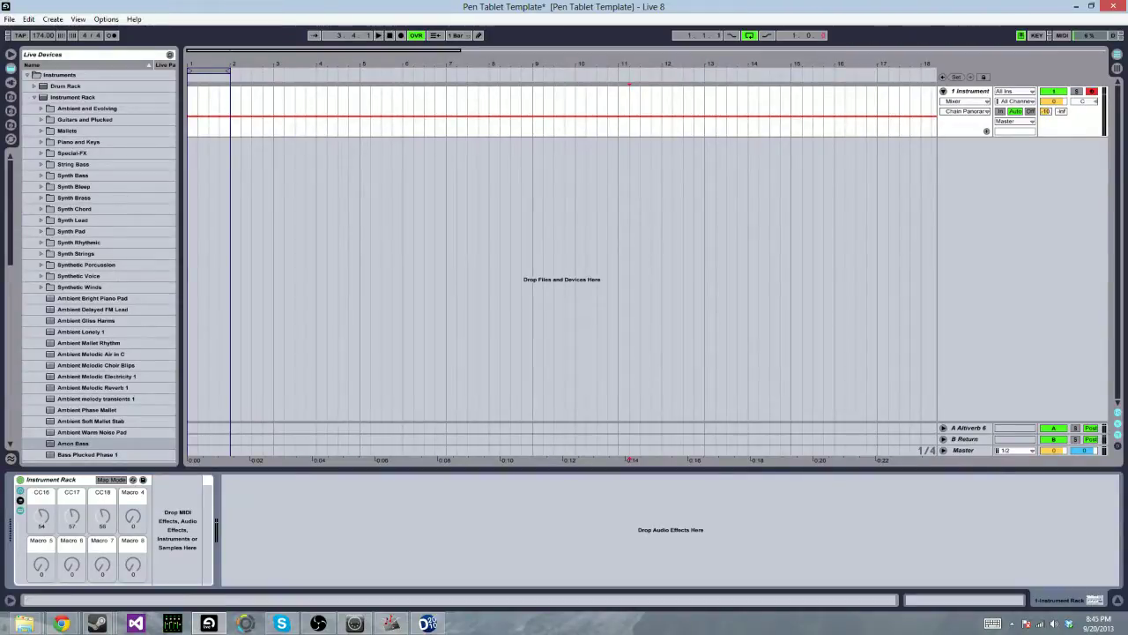
left_click(392, 623)
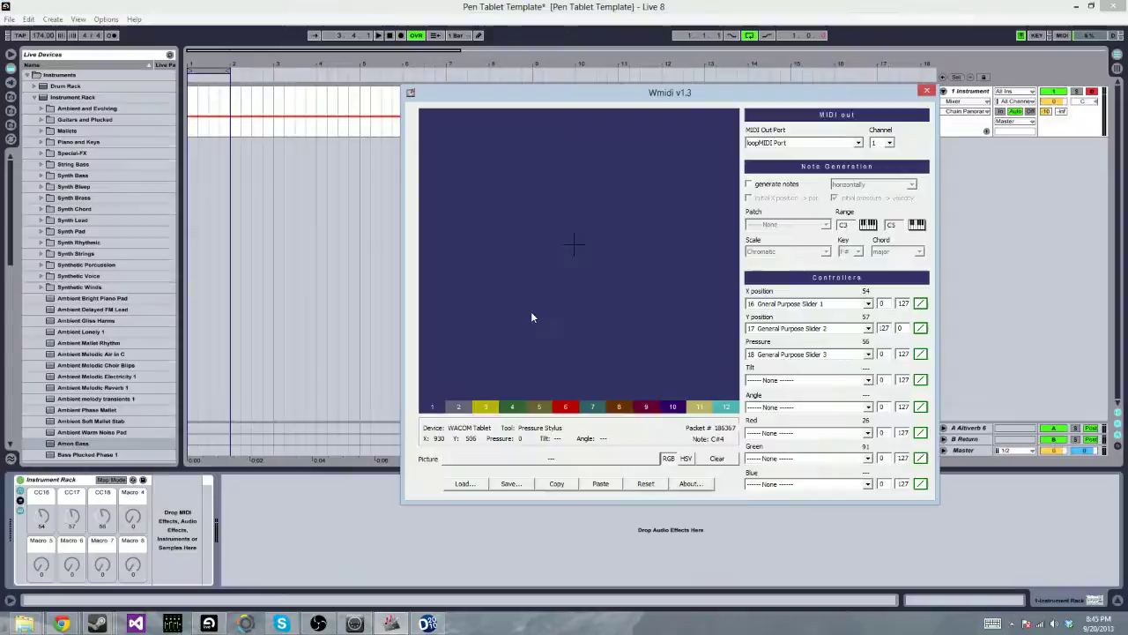
left_click_drag(596, 234, 650, 313)
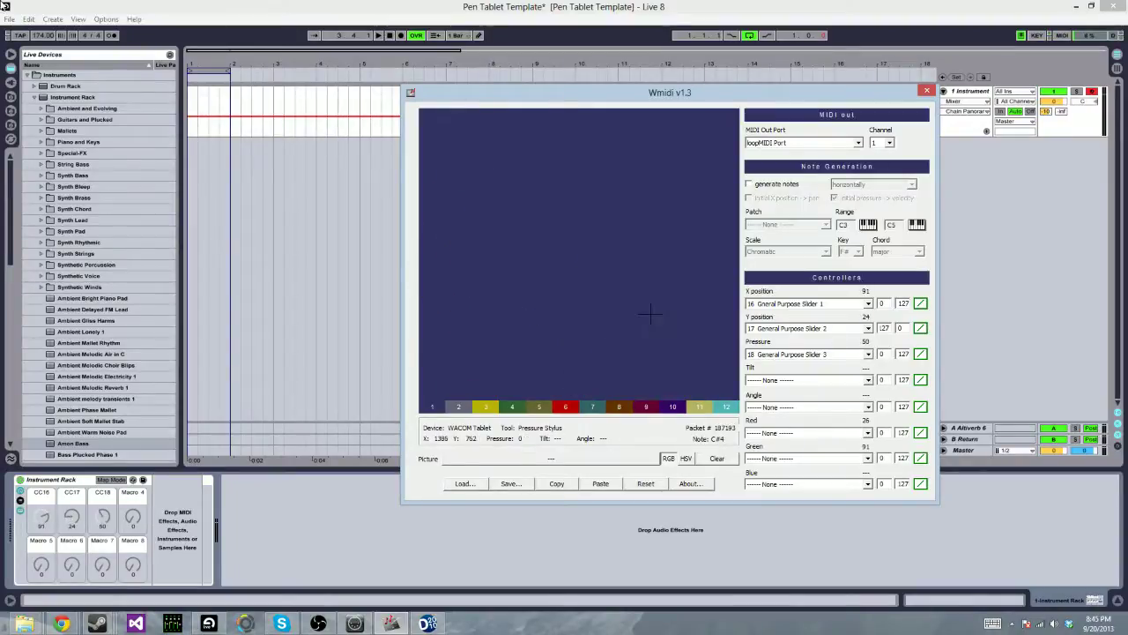
left_click(104, 110)
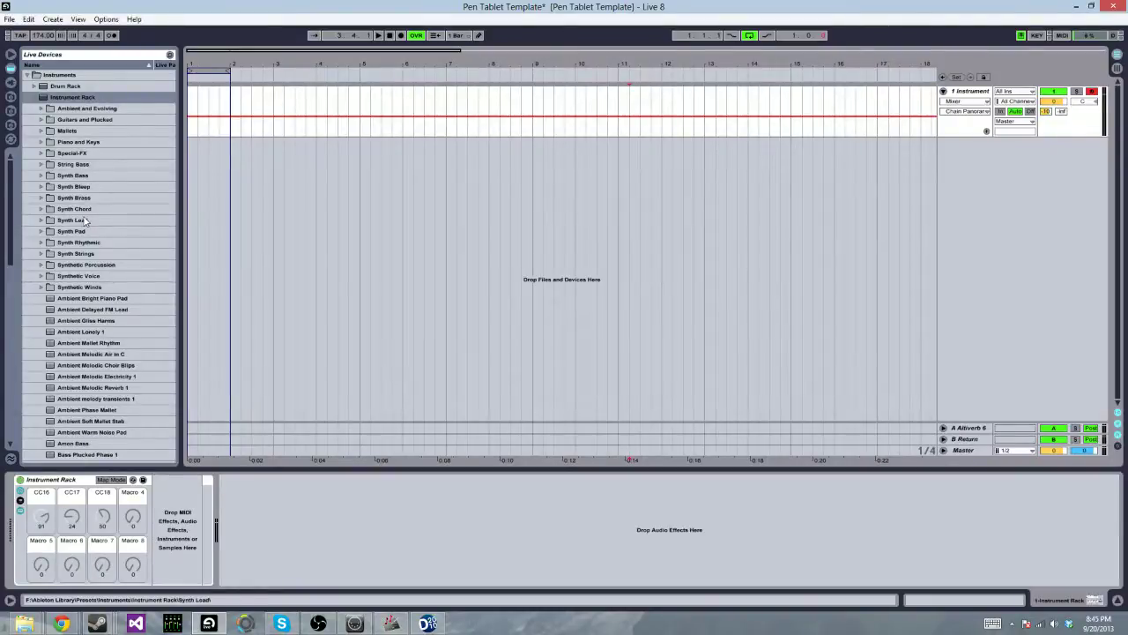
key("Left")
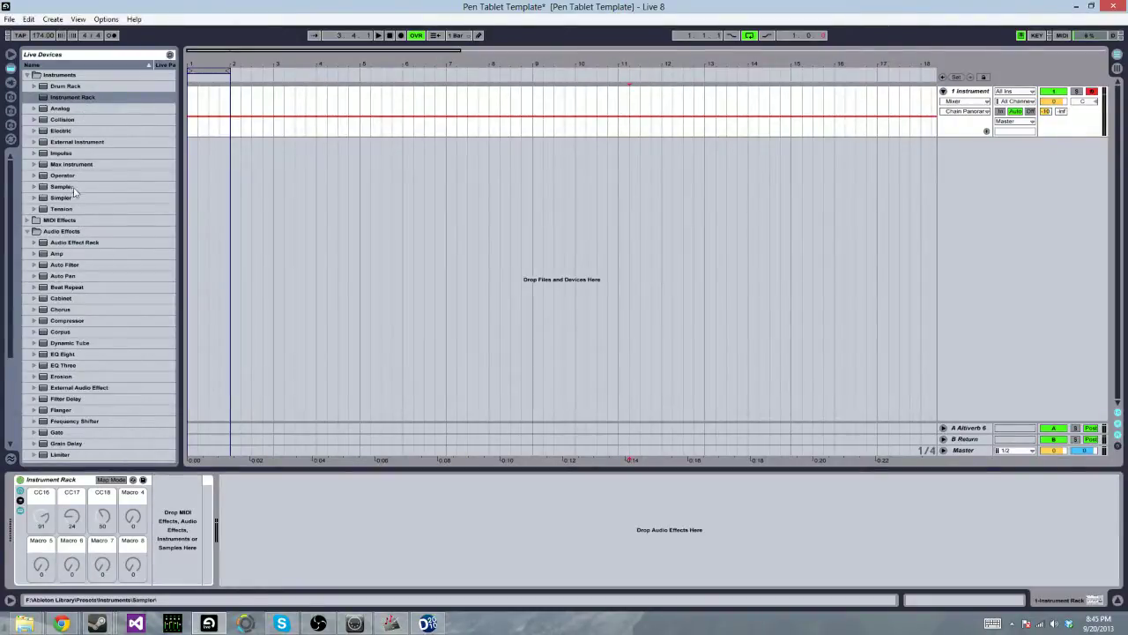
left_click_drag(74, 190, 193, 550)
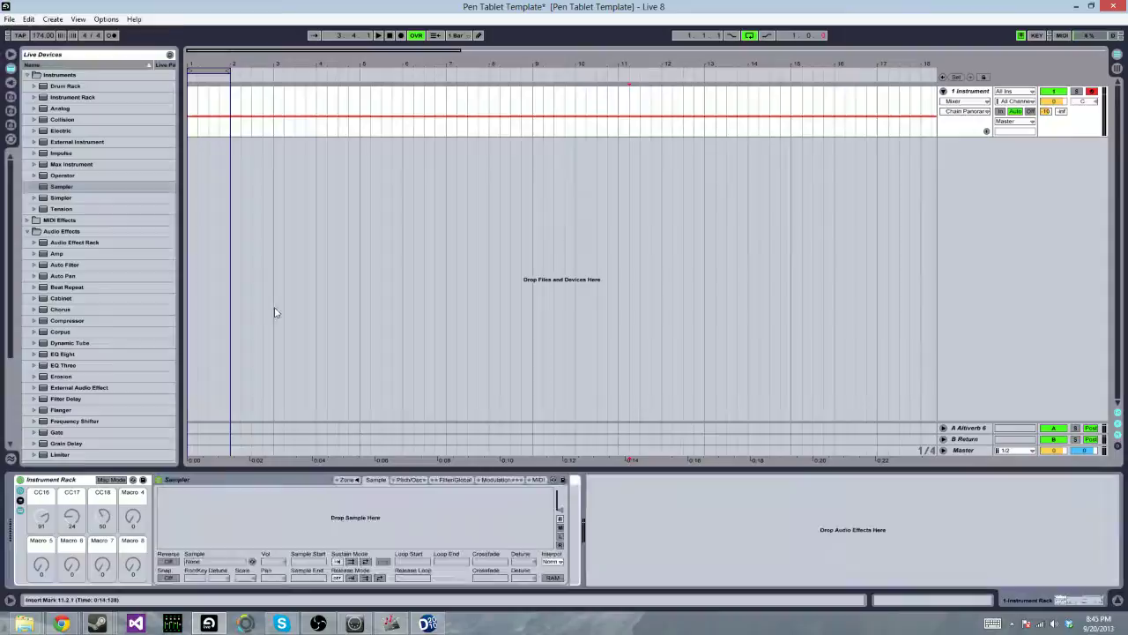
Step: Load the Moog Modular Sine.wav sample from the My Samples folder into the Sampler
left_click(10, 126)
left_click(11, 111)
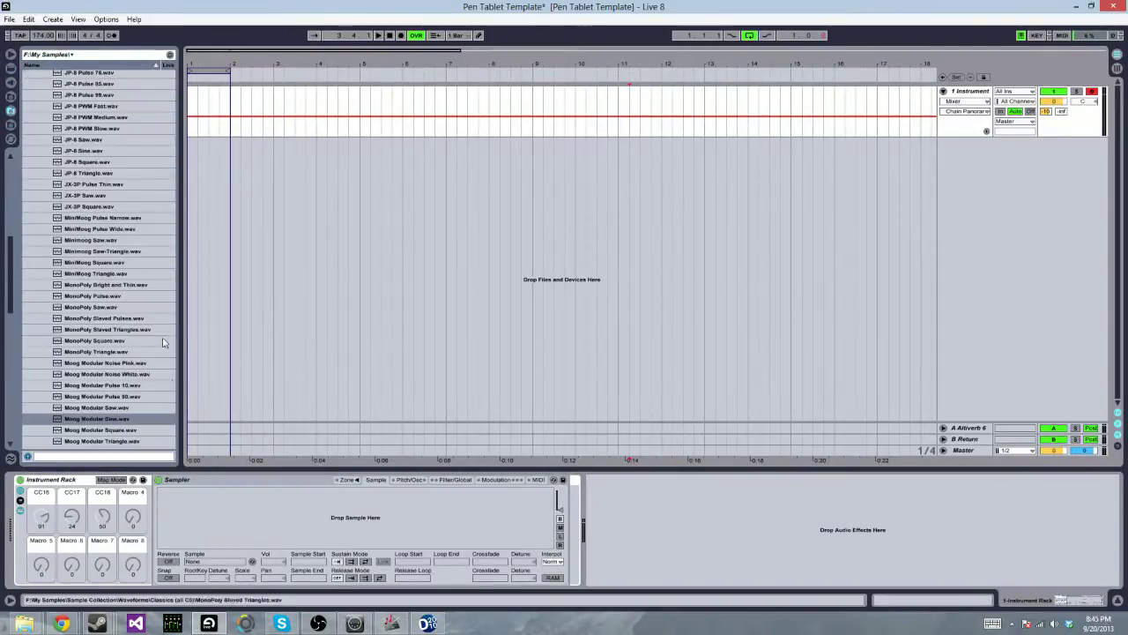
mouse_move(117, 419)
left_mouse_down()
mouse_move(107, 420)
mouse_move(283, 458)
mouse_move(275, 500)
left_mouse_up()
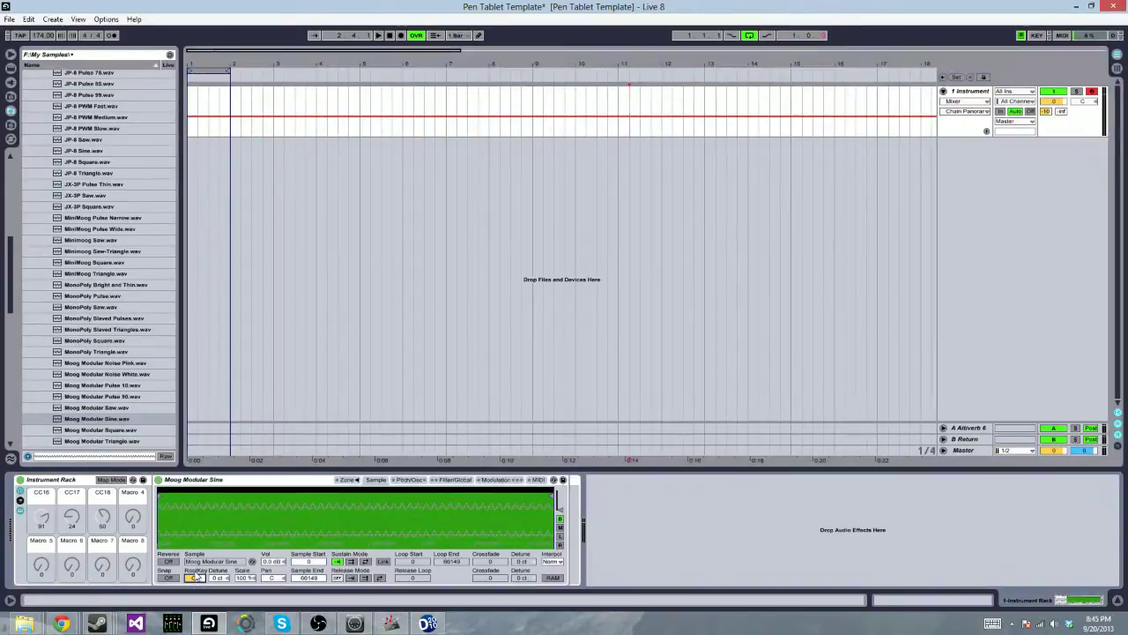
Step: Set the sample's root key to C0 and turn on forward looping for its sustain mode
type("c")
type("C3")
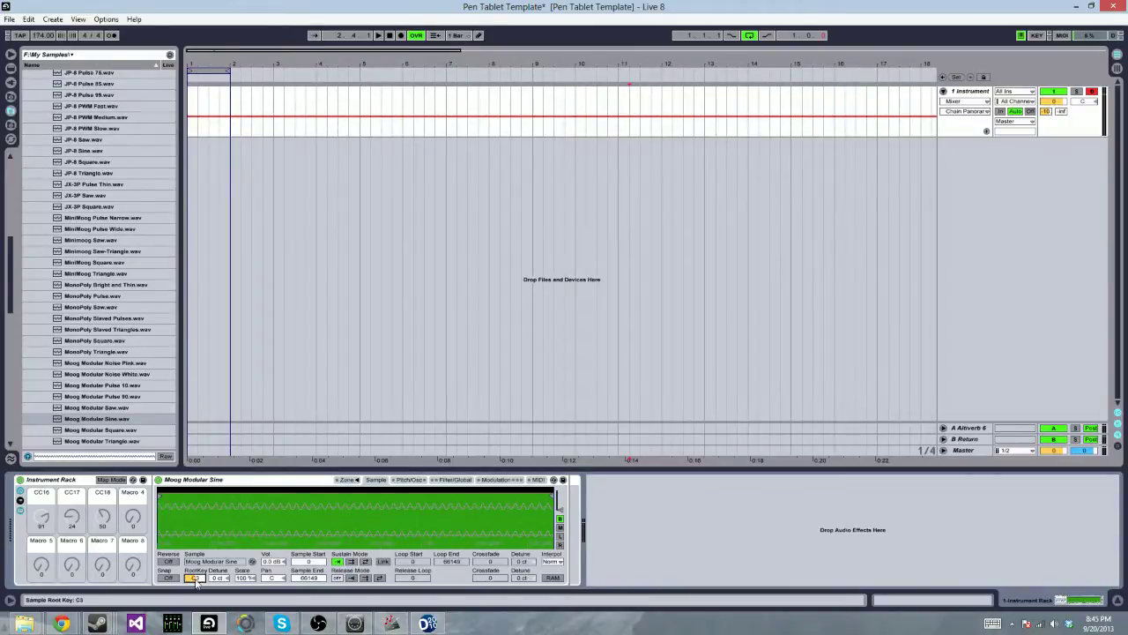
left_click_drag(195, 578, 195, 588)
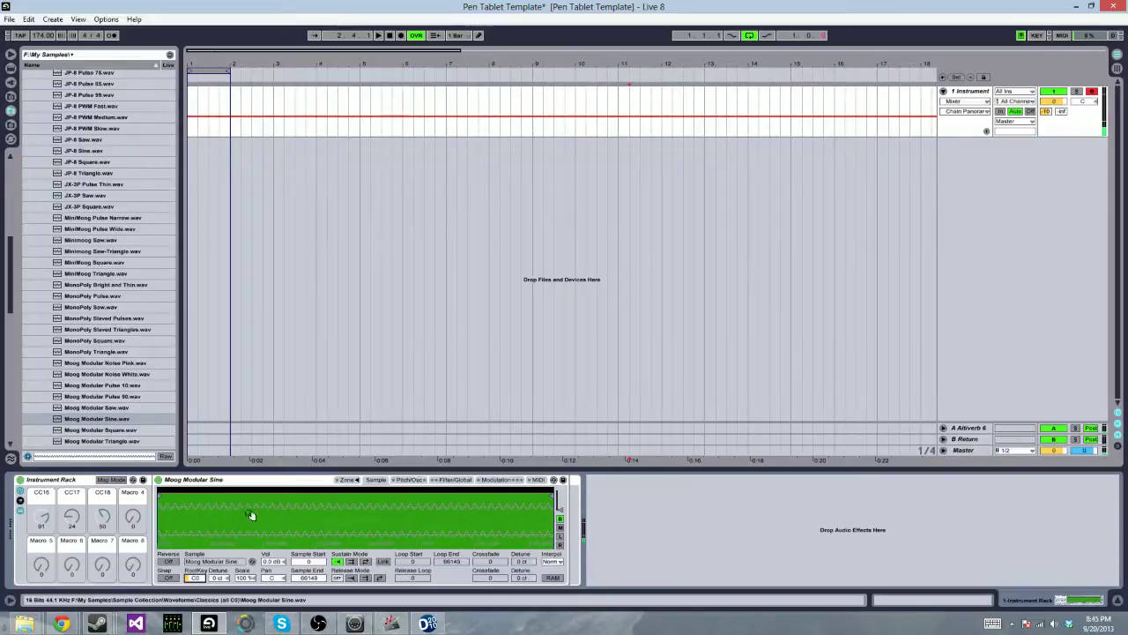
left_click(352, 562)
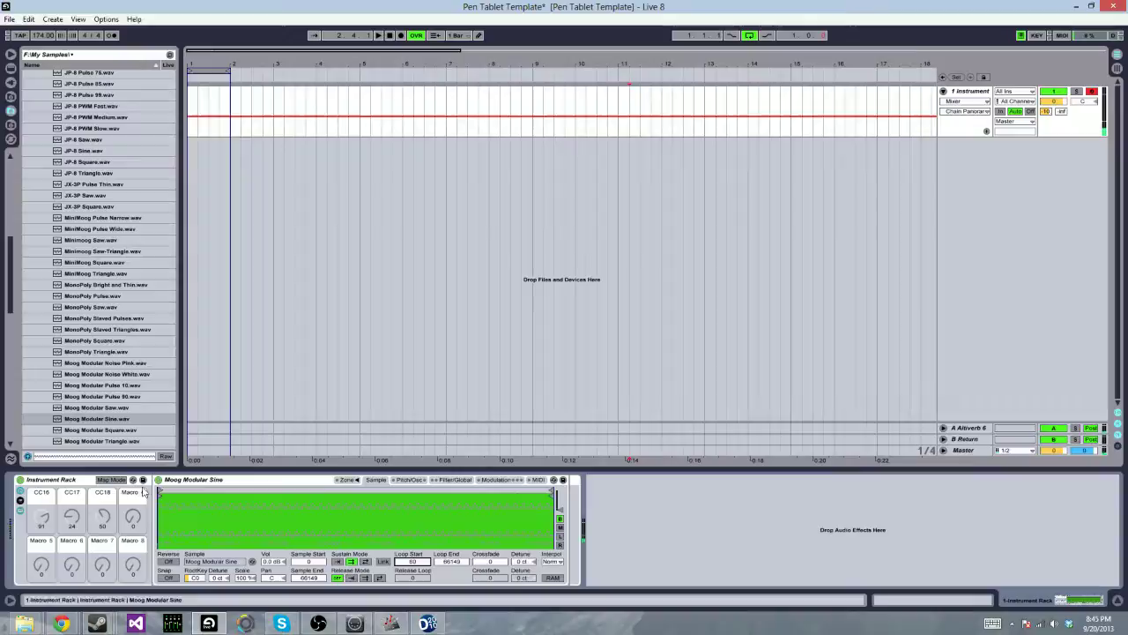
Step: Map the Sampler's Volume to the CC18 macro and set the mapping's maximum to 0 dB
left_click(455, 480)
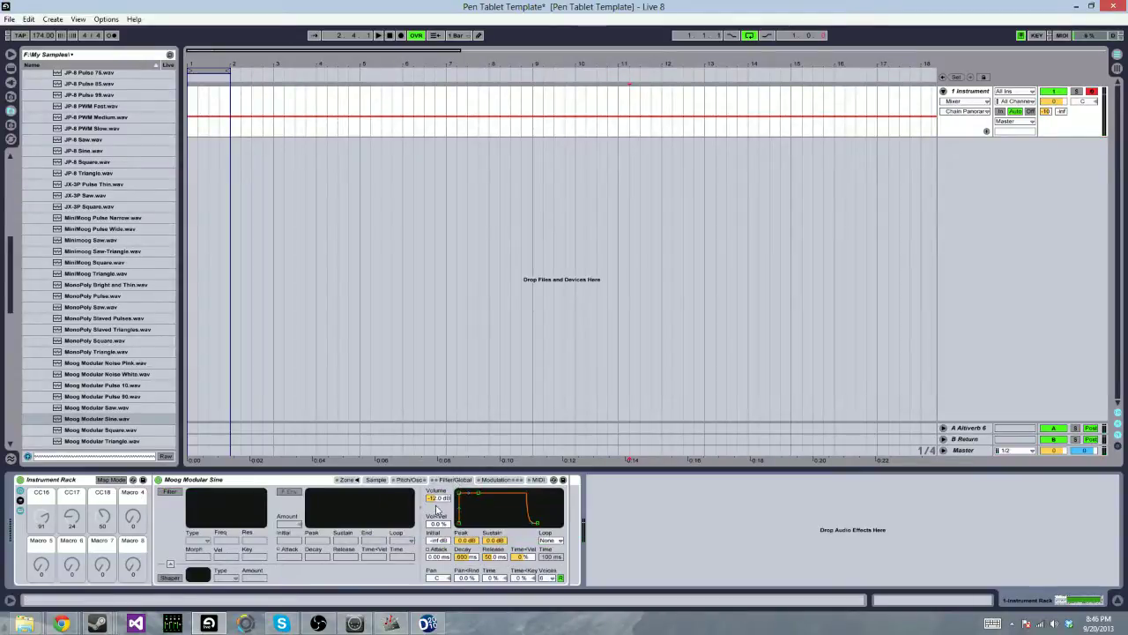
left_click(118, 480)
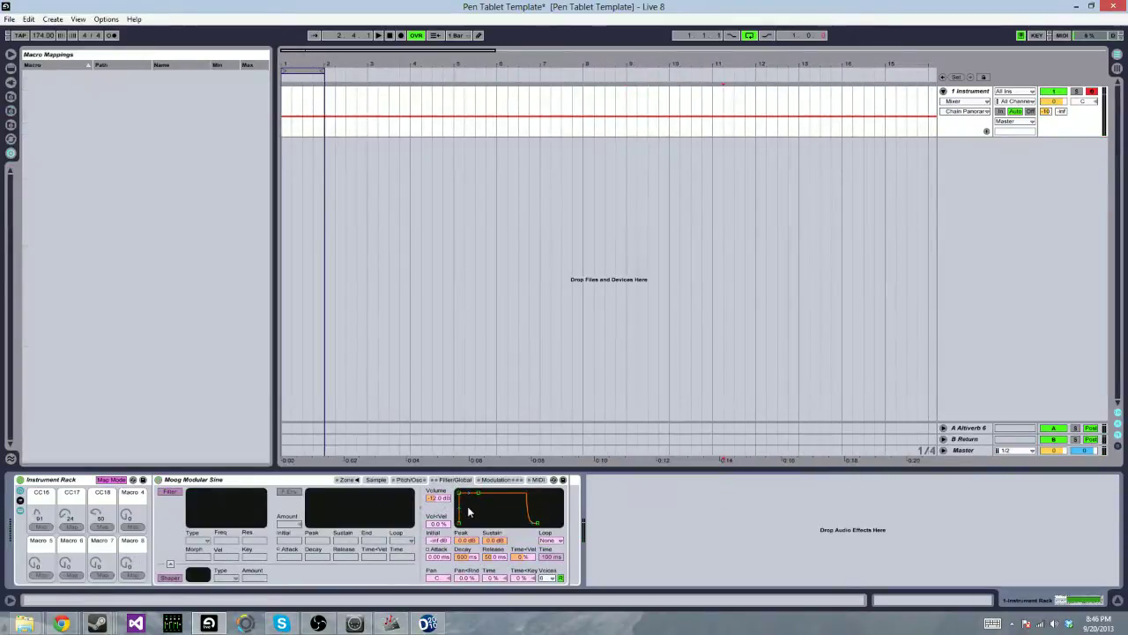
left_click(100, 527)
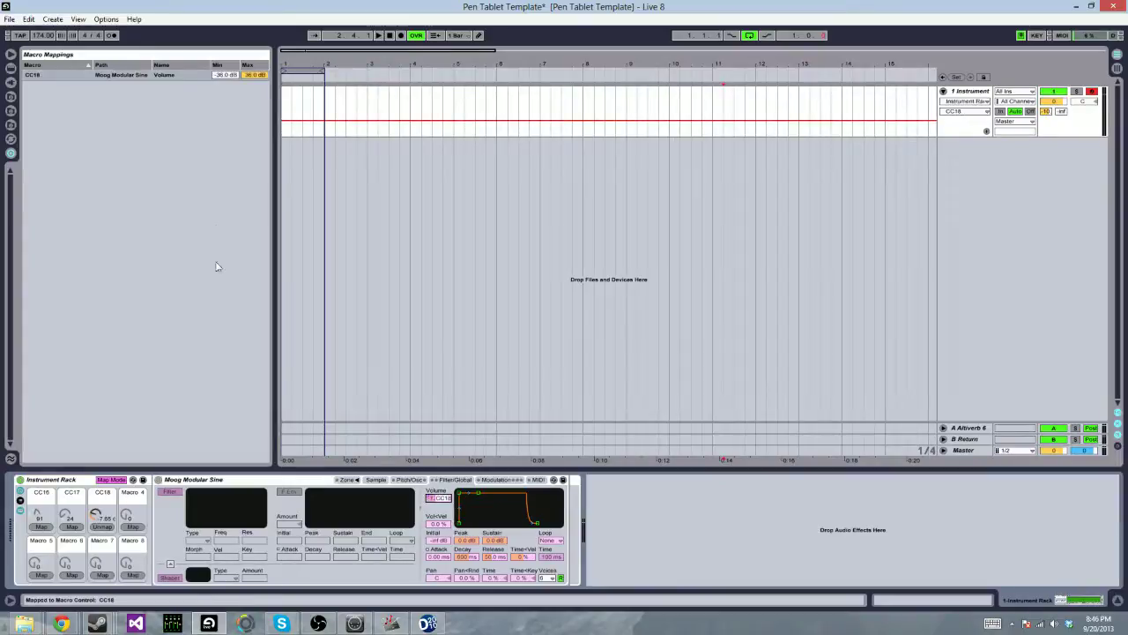
left_click(260, 76)
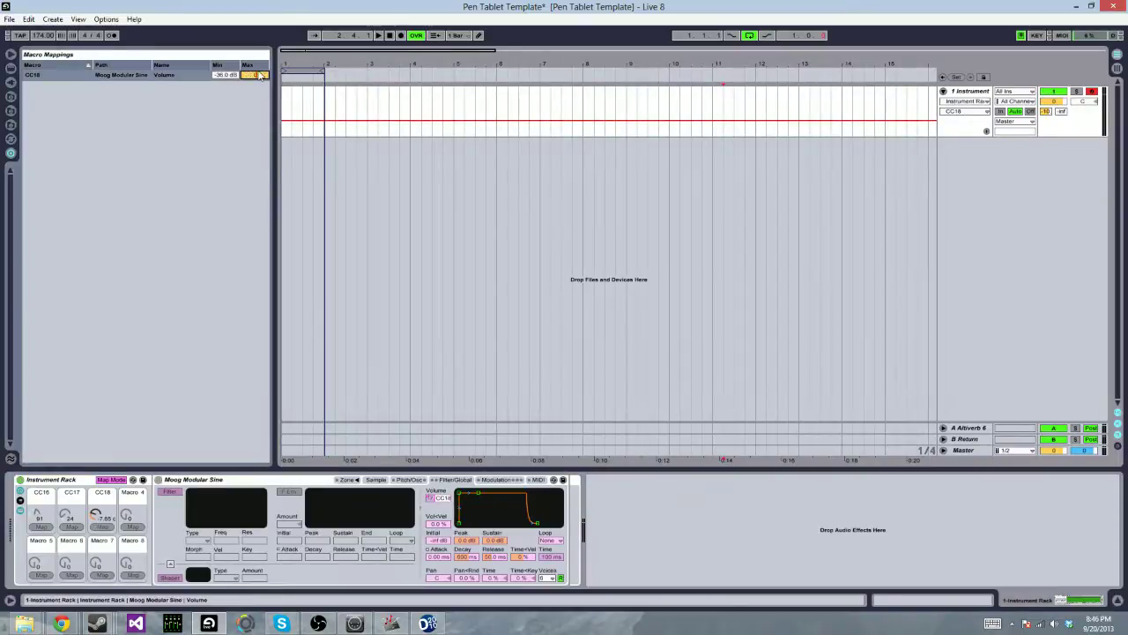
key("Return")
left_click(112, 481)
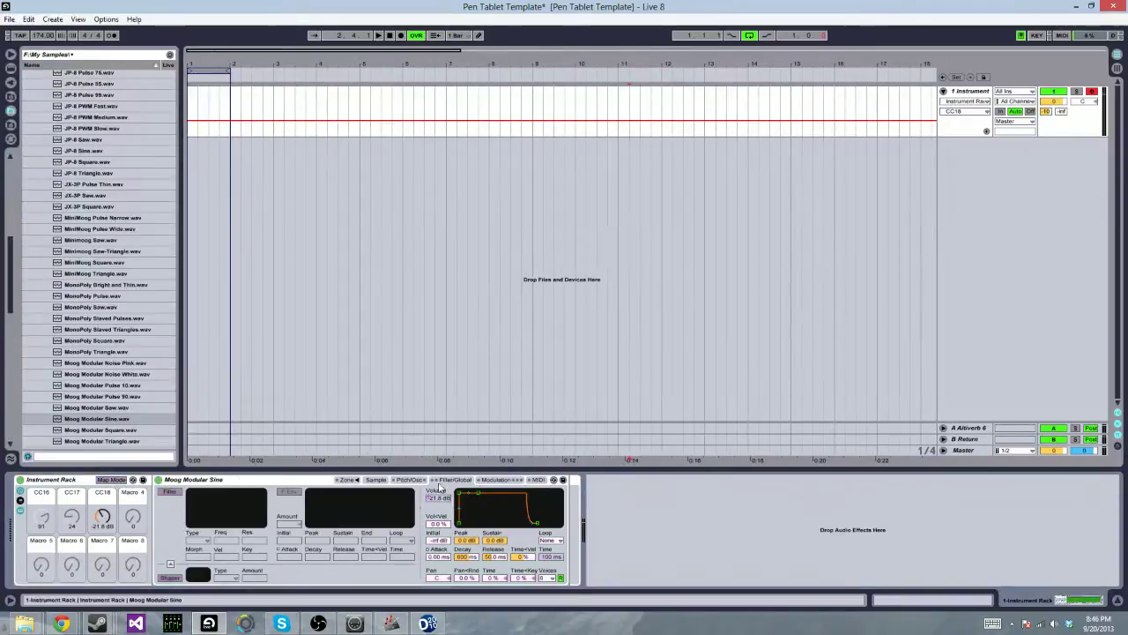
Step: Enable the Sampler's pitch envelope with decay and release at 1 ms and an amount of +24 st
left_click(411, 480)
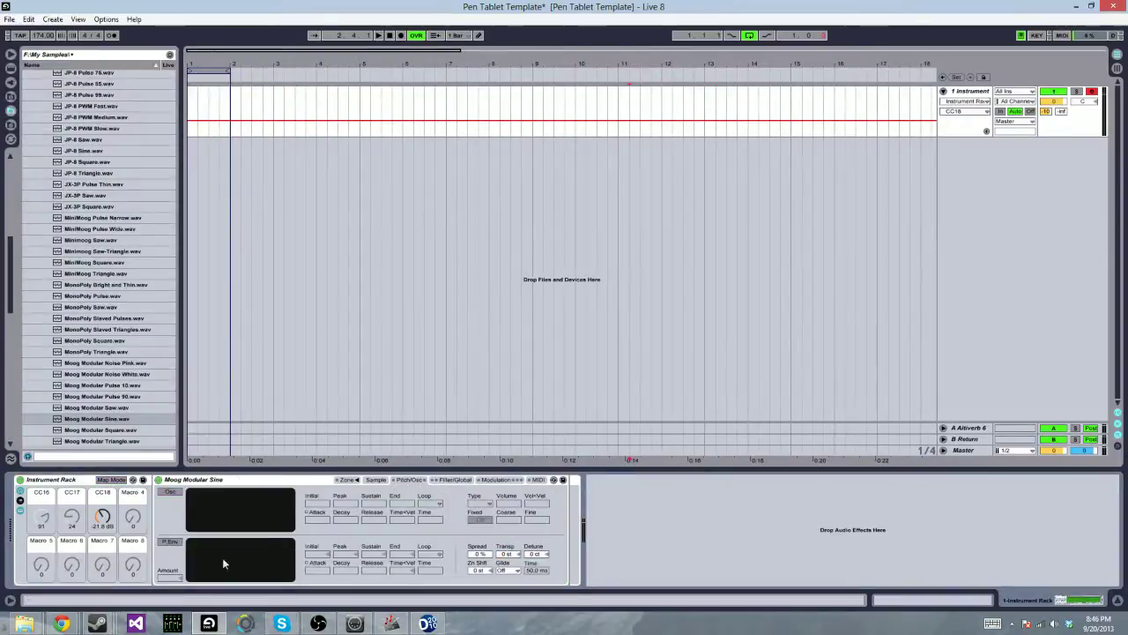
left_click(171, 542)
left_click_drag(339, 572, 369, 618)
left_click(166, 579)
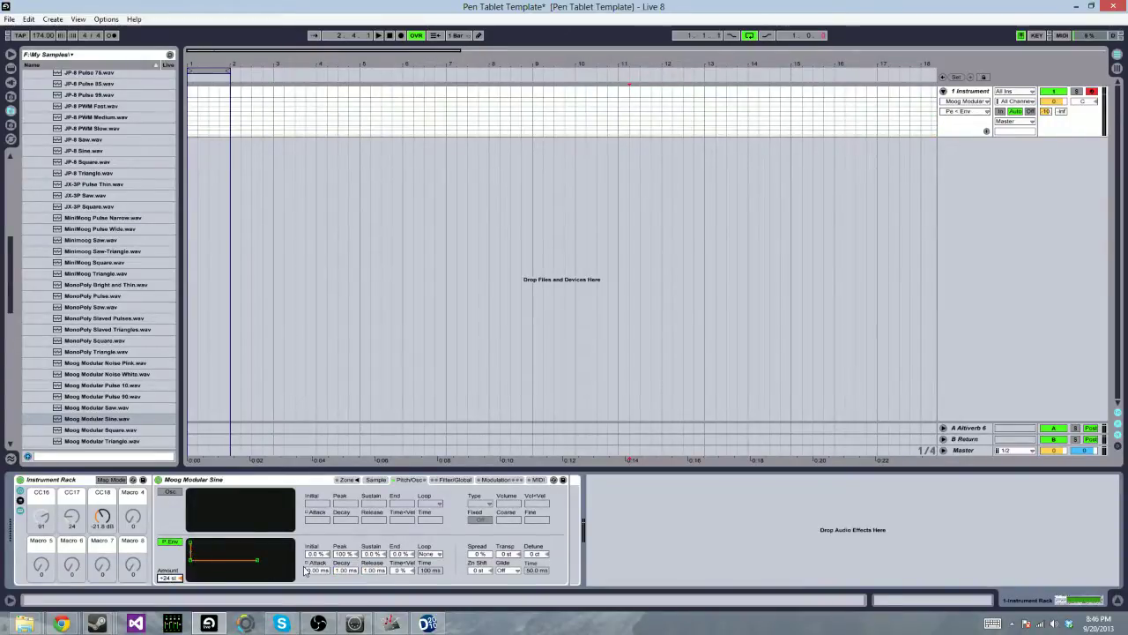
Step: Try out the pitch envelope's Sustain level, and map that parameter to the CC17 macro
left_click(374, 555)
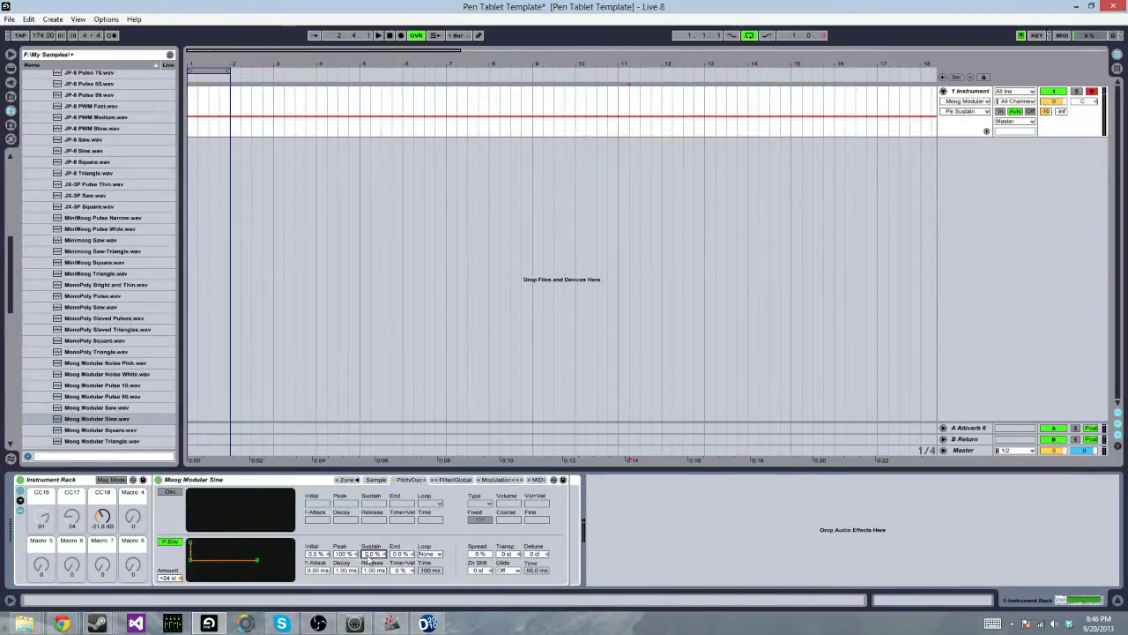
left_click_drag(369, 555, 368, 529)
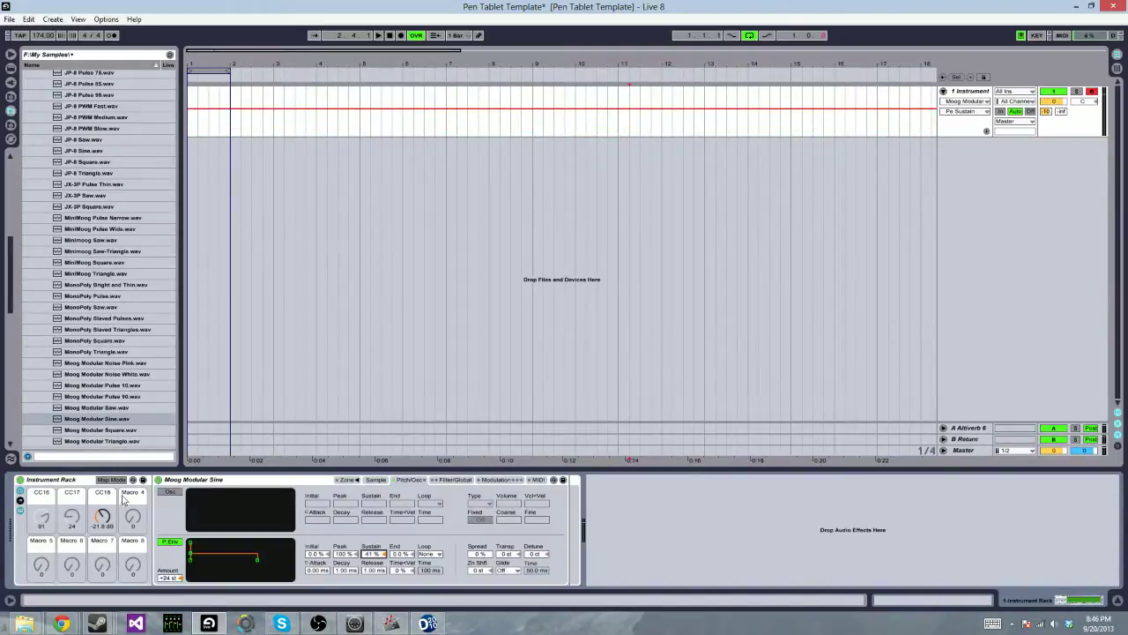
left_click(121, 483)
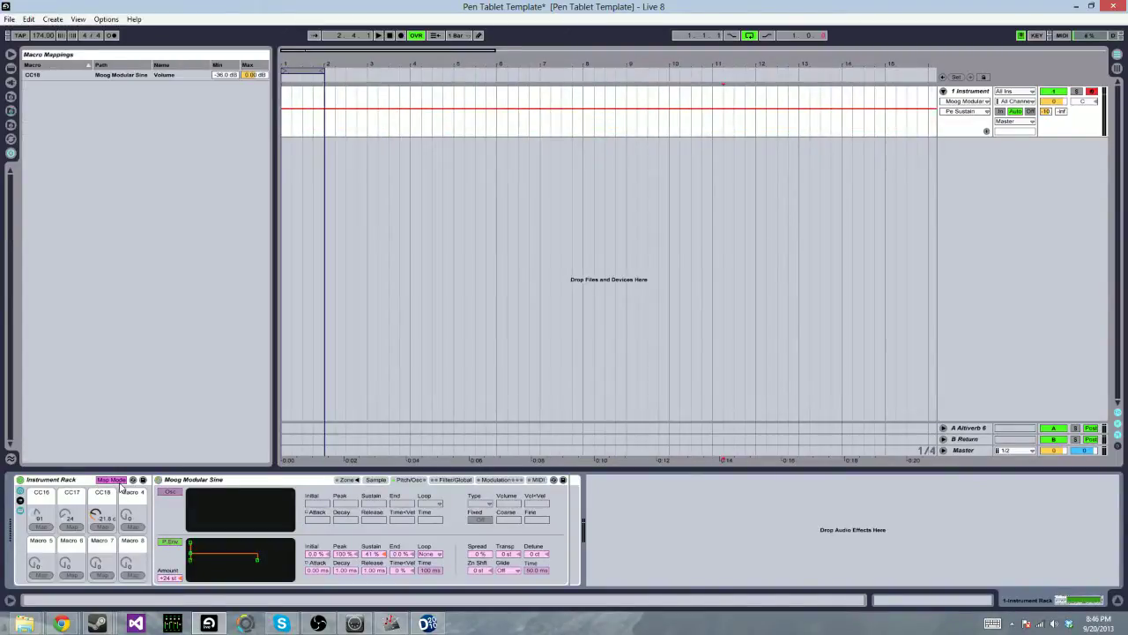
left_click(371, 554)
left_click(72, 526)
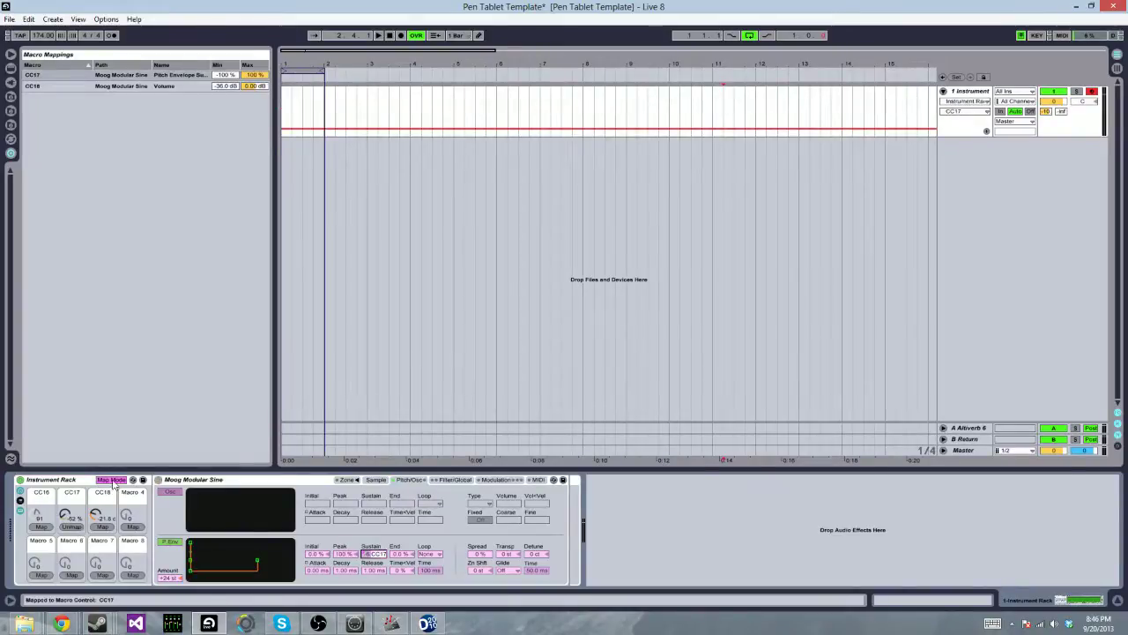
left_click(111, 480)
Step: Turn on LFO 1 in the Sampler's modulation settings and set its frequency to 8 Hz
left_click(496, 480)
left_click(399, 491)
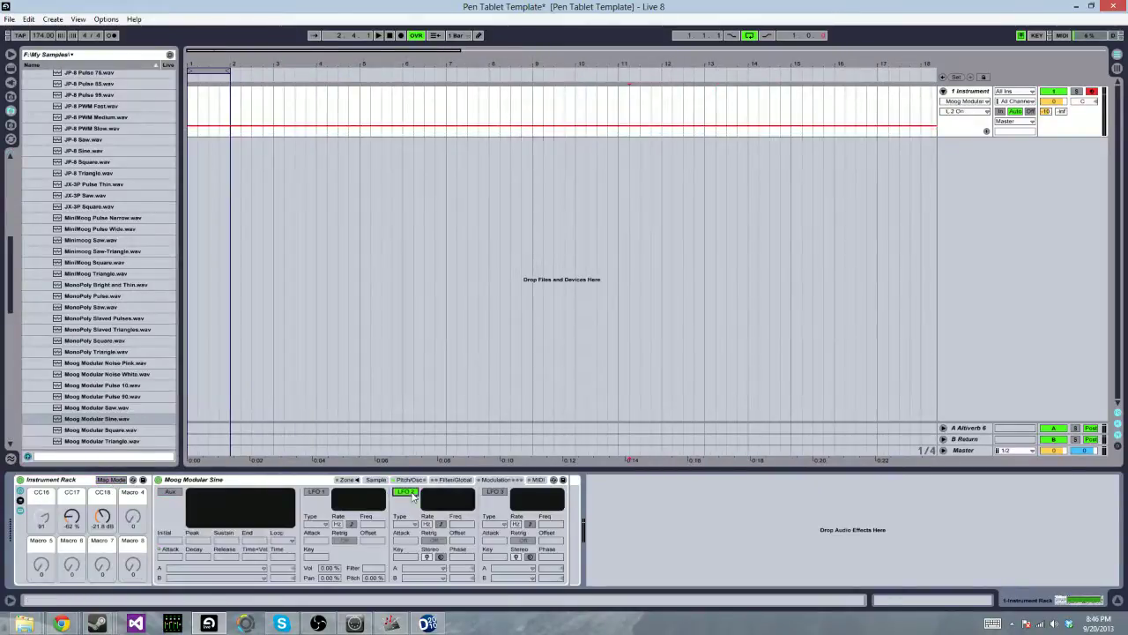
left_click(314, 491)
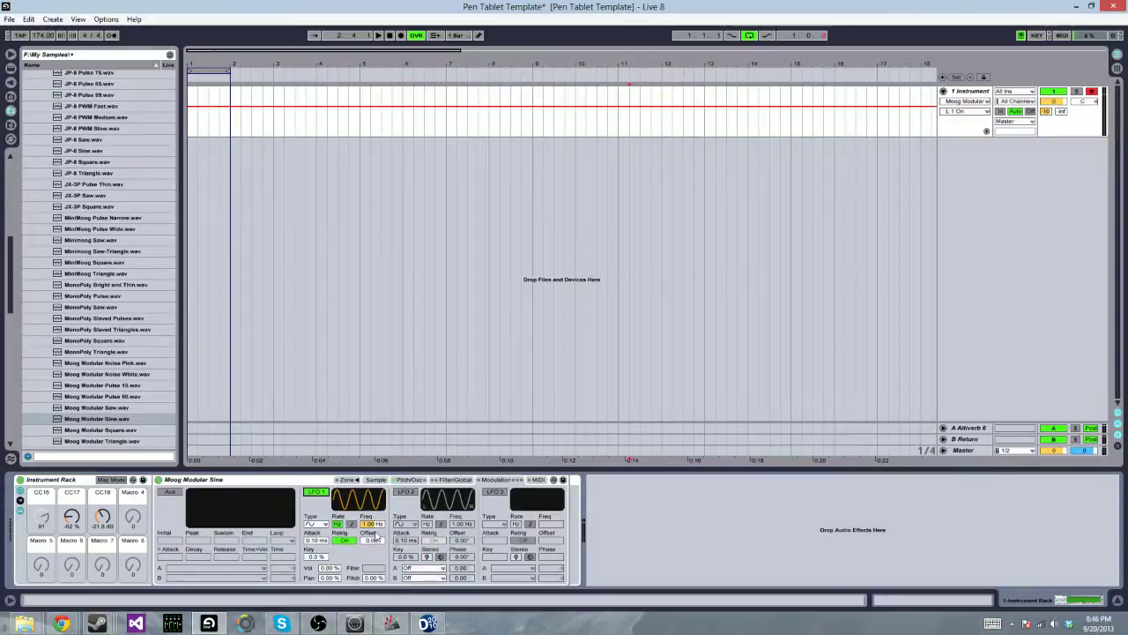
left_click_drag(376, 532, 377, 520)
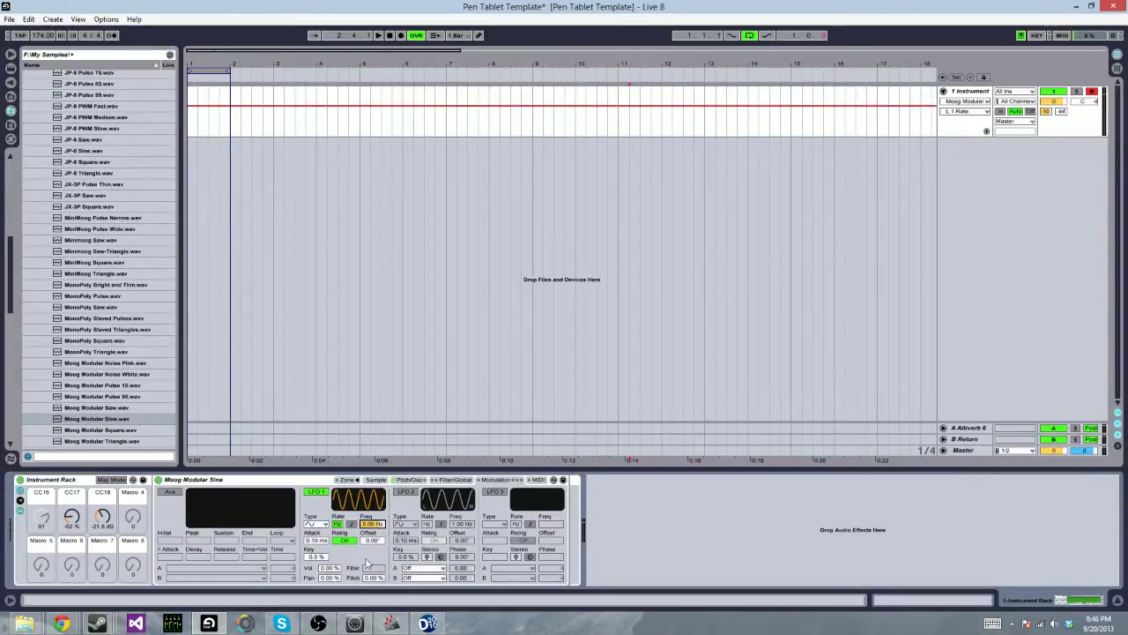
Step: Map the pitch modulation amount of the Sampler's LFO 1 to the CC16 macro of the Instrument Rack
left_click(120, 481)
left_click(373, 578)
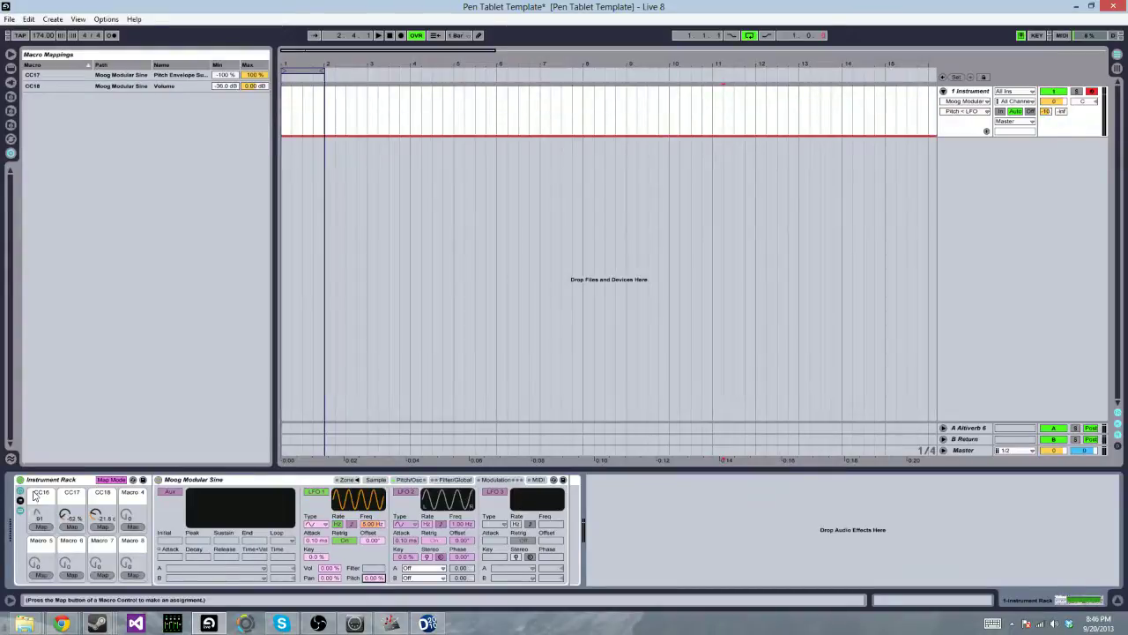
left_click(40, 527)
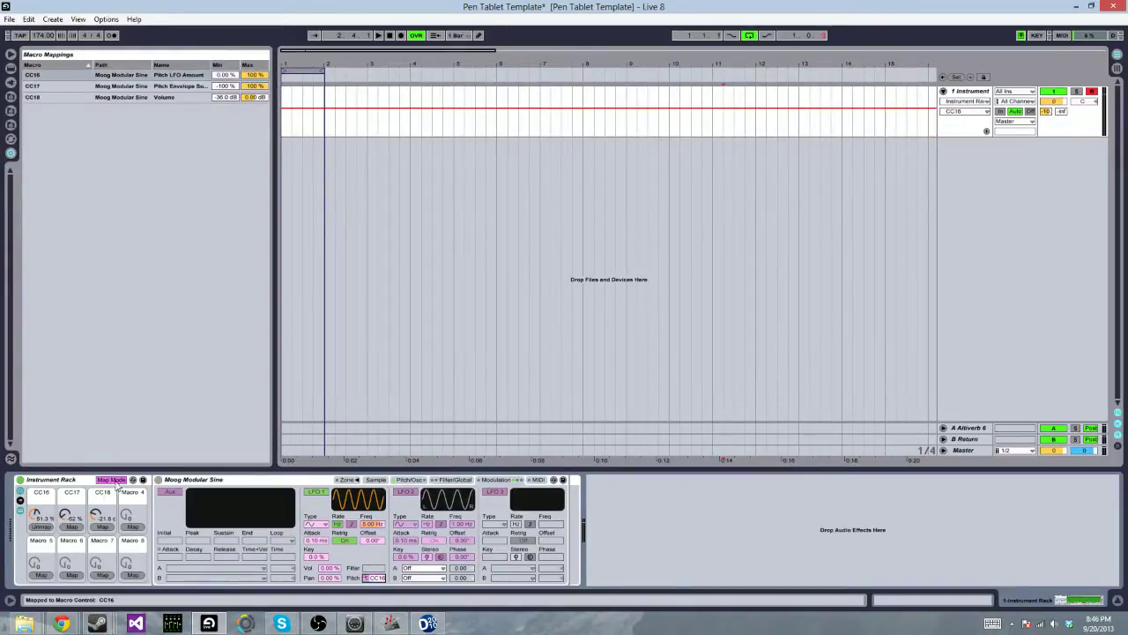
left_click(112, 480)
left_click(112, 480)
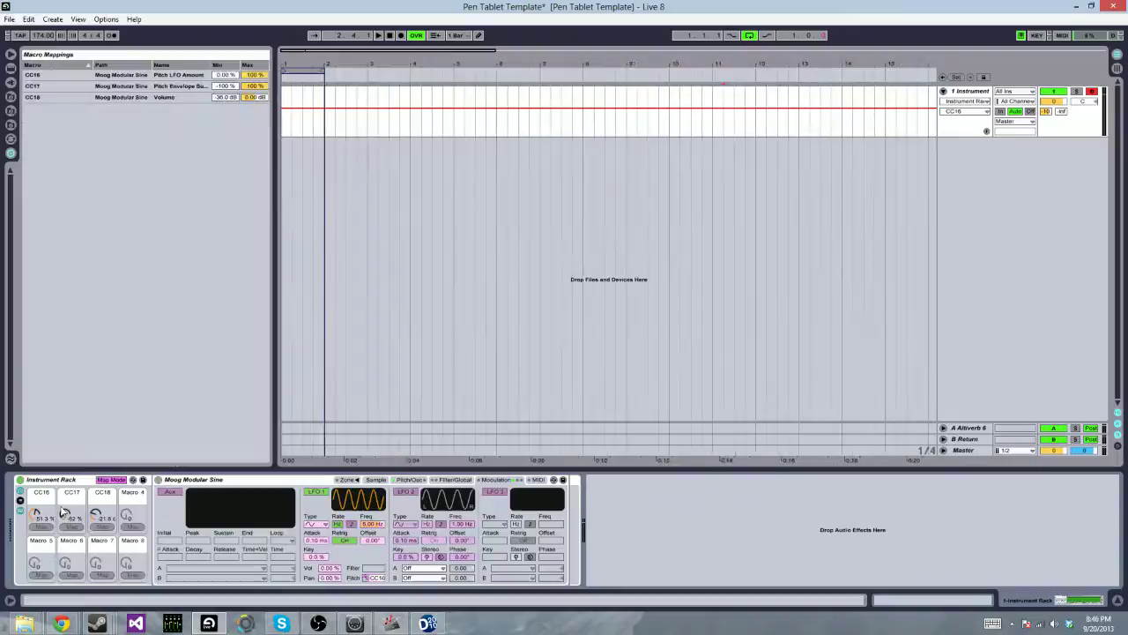
Step: Set the maximum of the CC16 Pitch LFO Amount mapping to 15 % and leave macro mapping
left_click(256, 75)
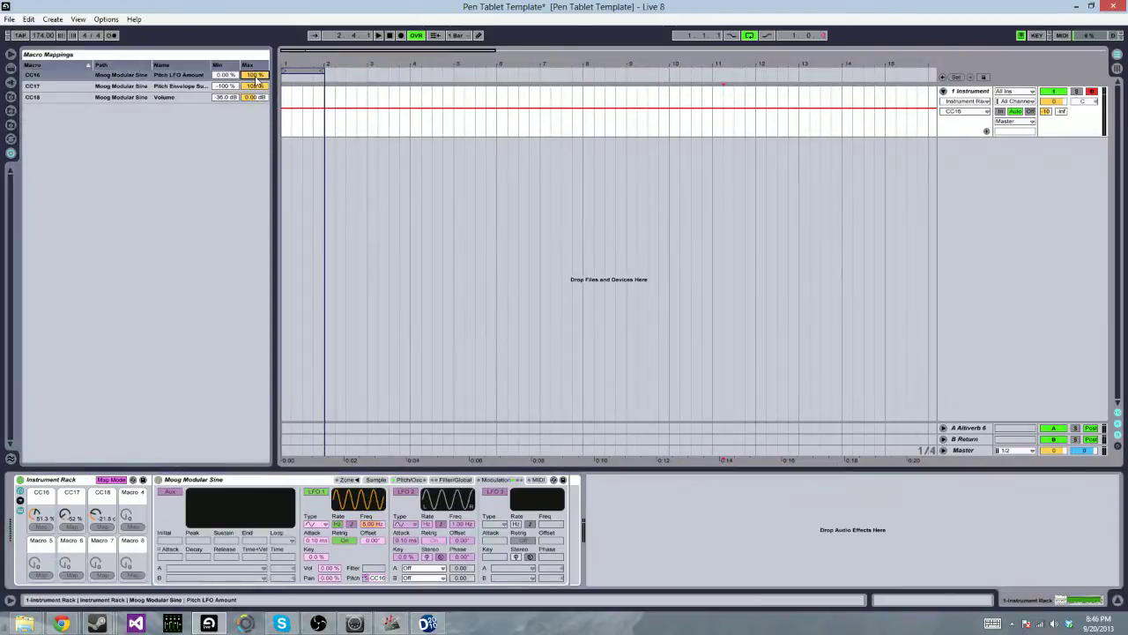
type("15")
key("Return")
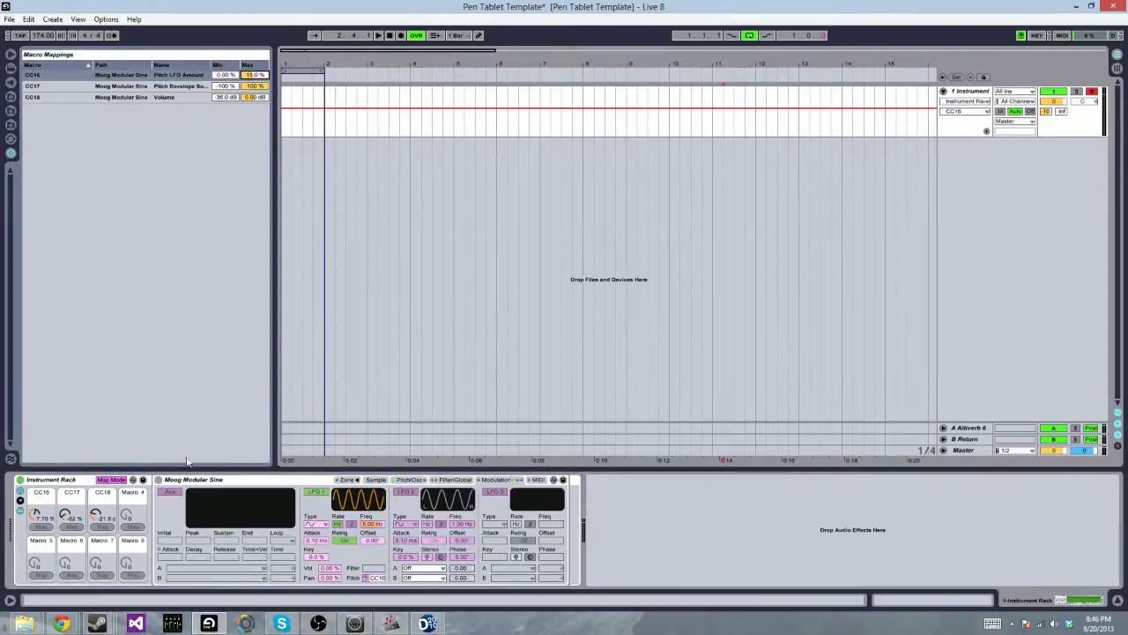
left_click(112, 481)
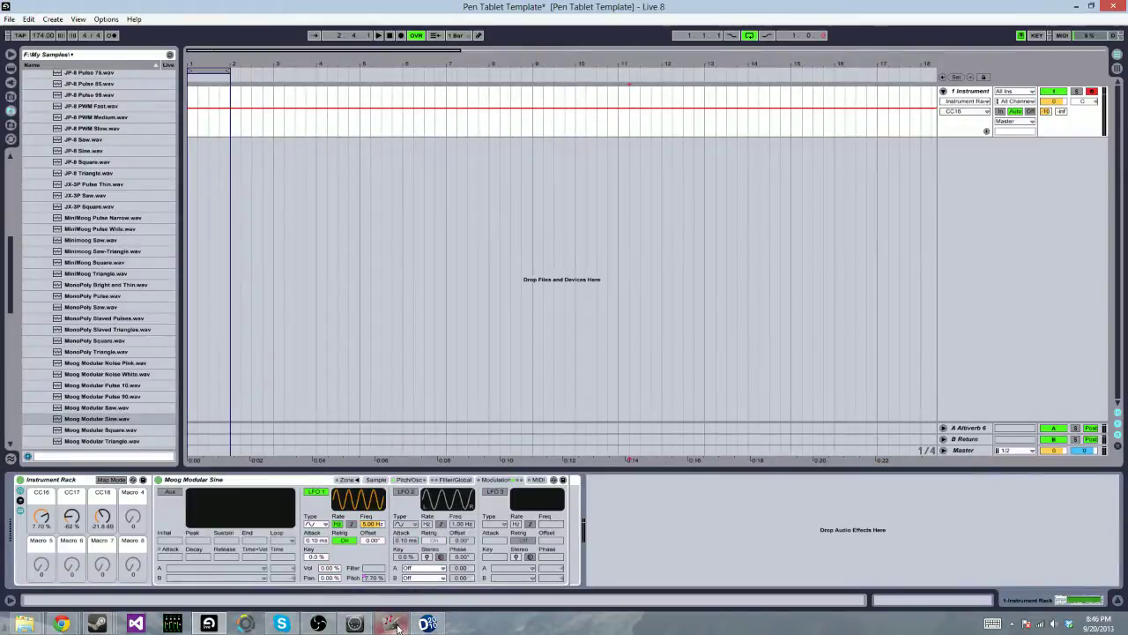
Step: Switch to Wmidi and play the sine instrument with pen strokes on its drawing area
left_click(393, 624)
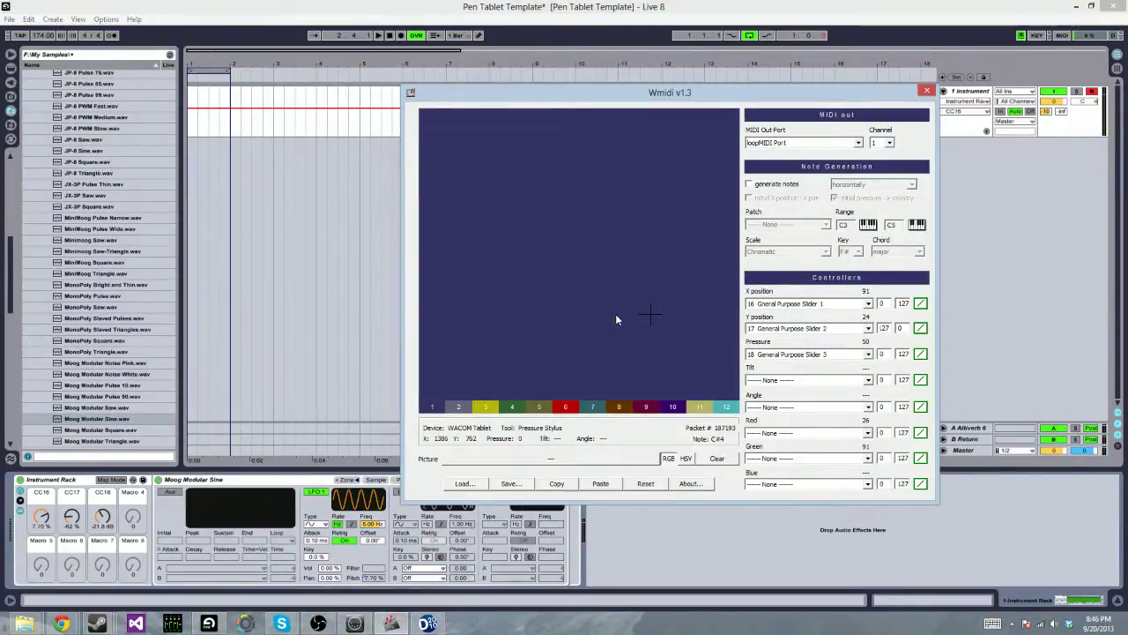
left_click(611, 295)
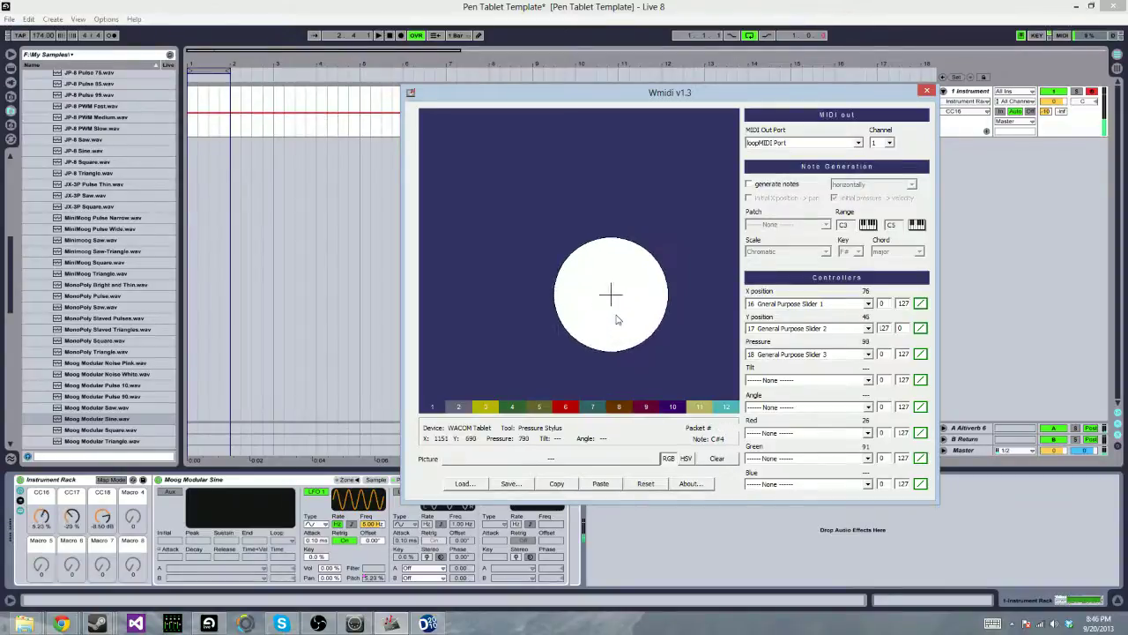
left_click_drag(611, 295, 635, 316)
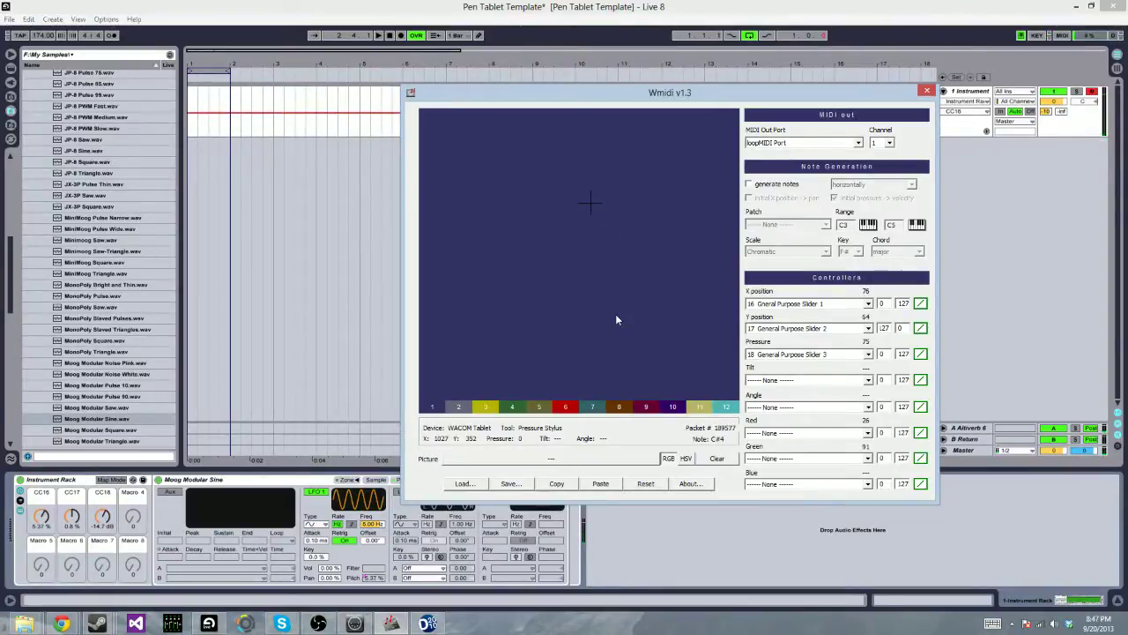
Step: Back in Ableton Live, replace the Moog Modular Sine Sampler in the rack with the Amon Bass preset and close its plug-in window
left_click(608, 6)
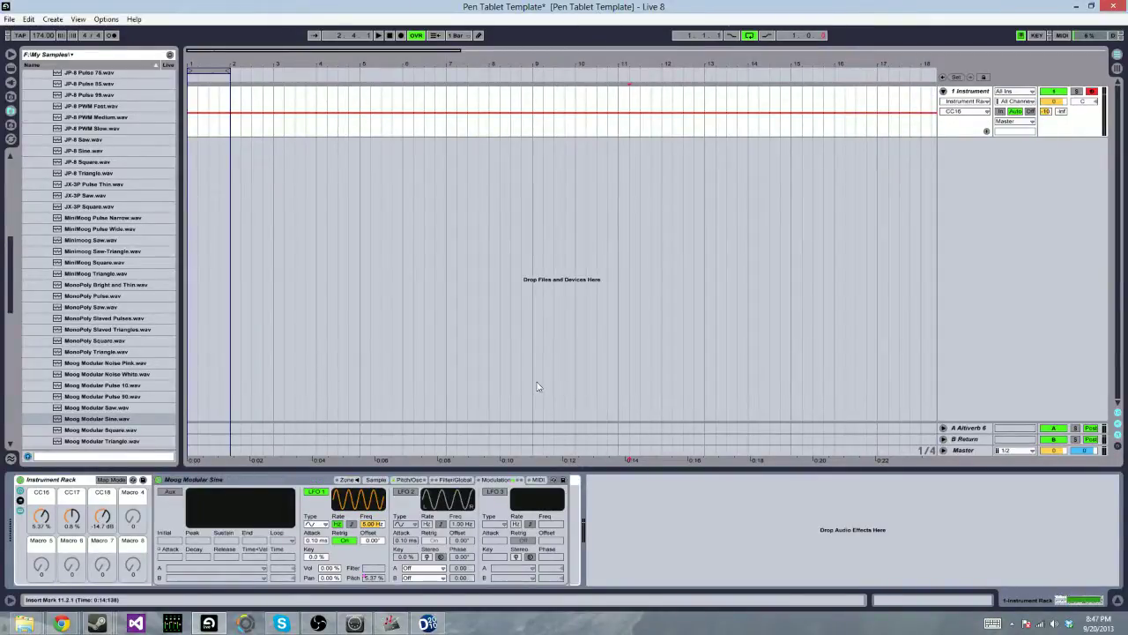
key("Delete")
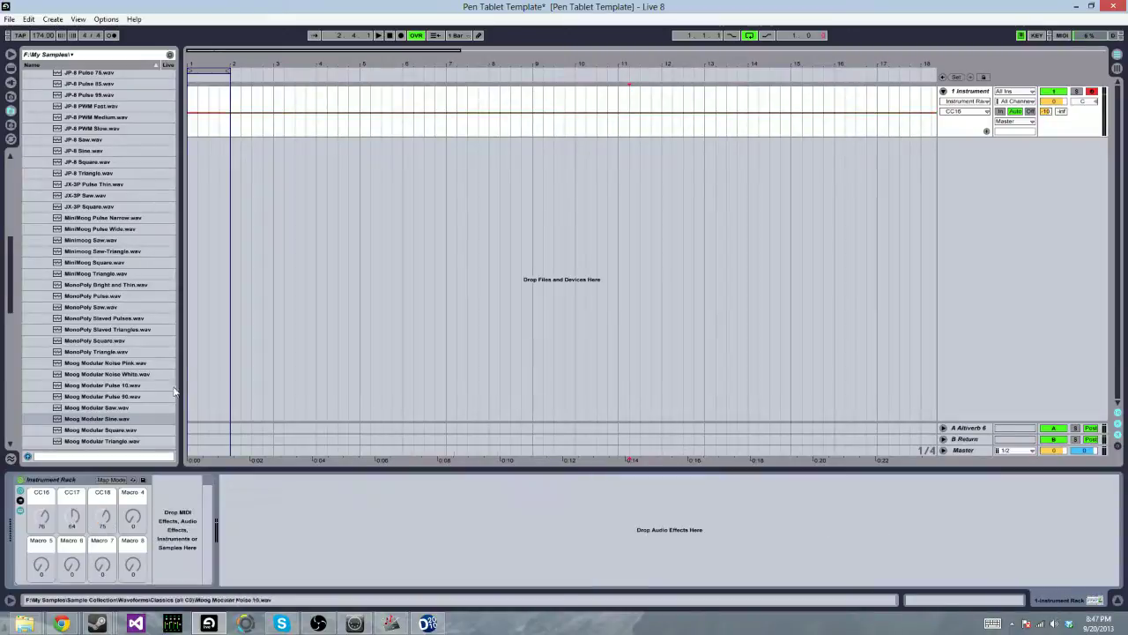
left_click(14, 79)
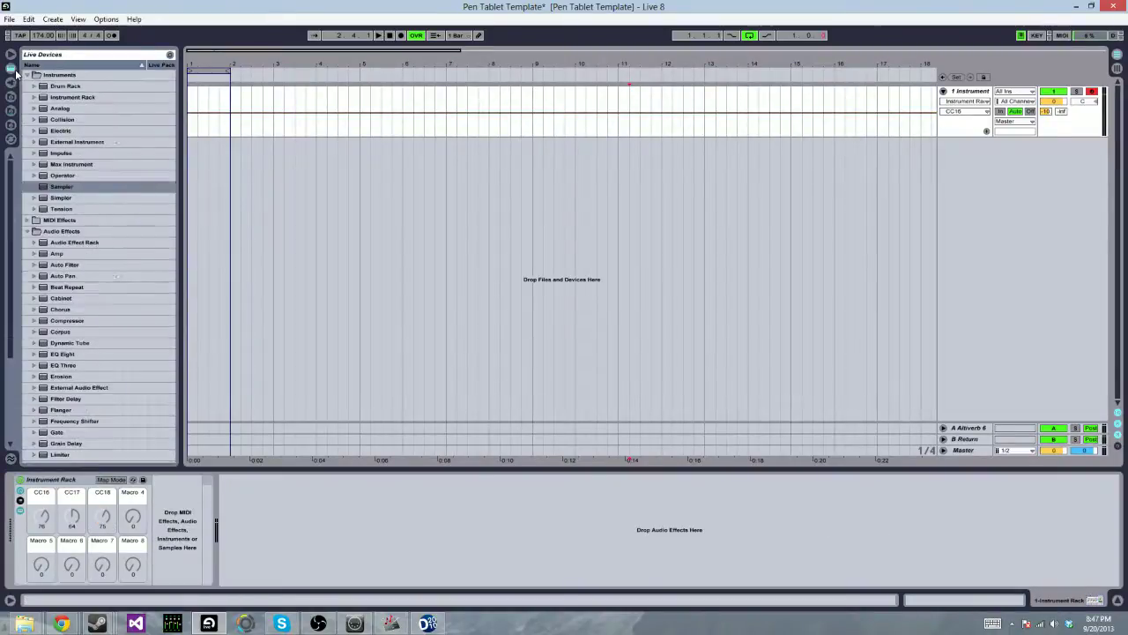
left_click(77, 186)
scroll(94, 289, "down", 1)
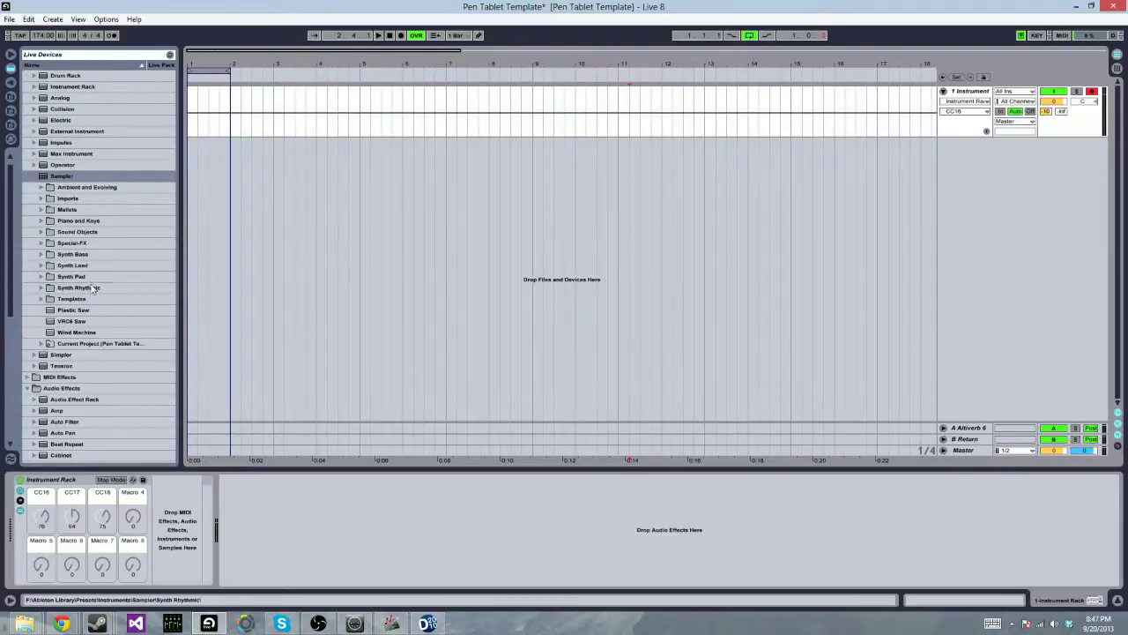
left_click(77, 180)
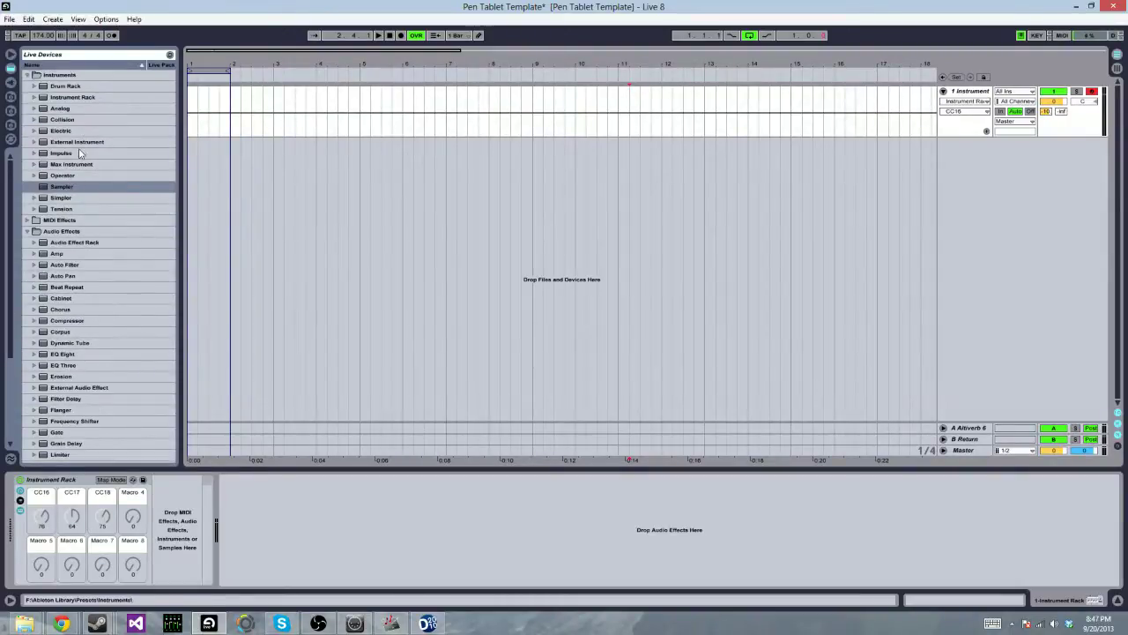
left_click(77, 97)
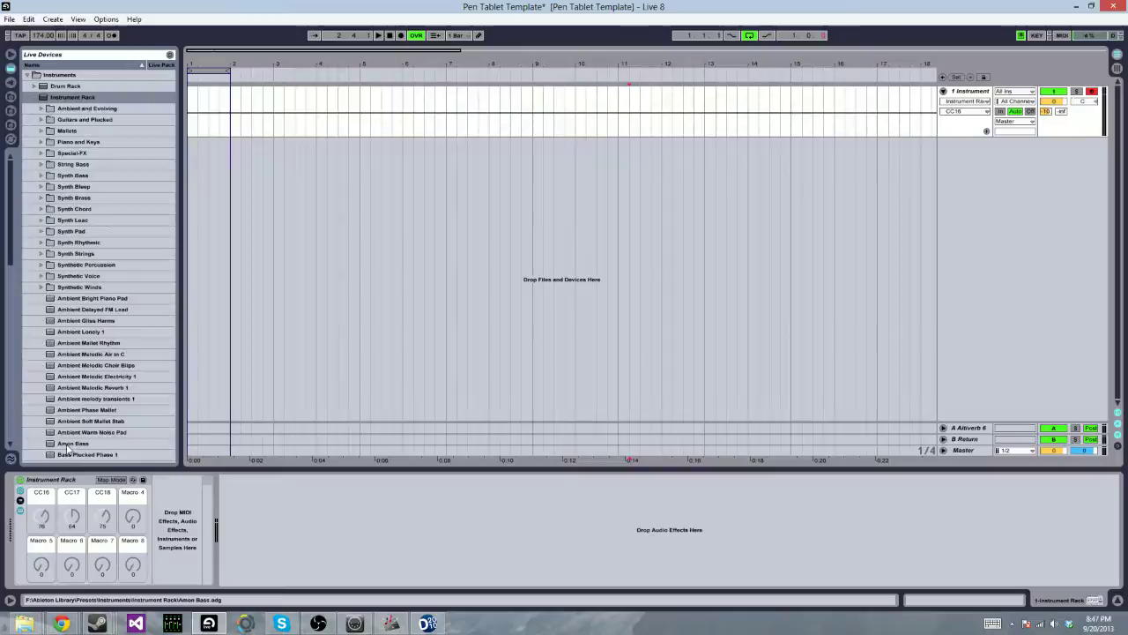
left_click_drag(70, 445, 199, 511)
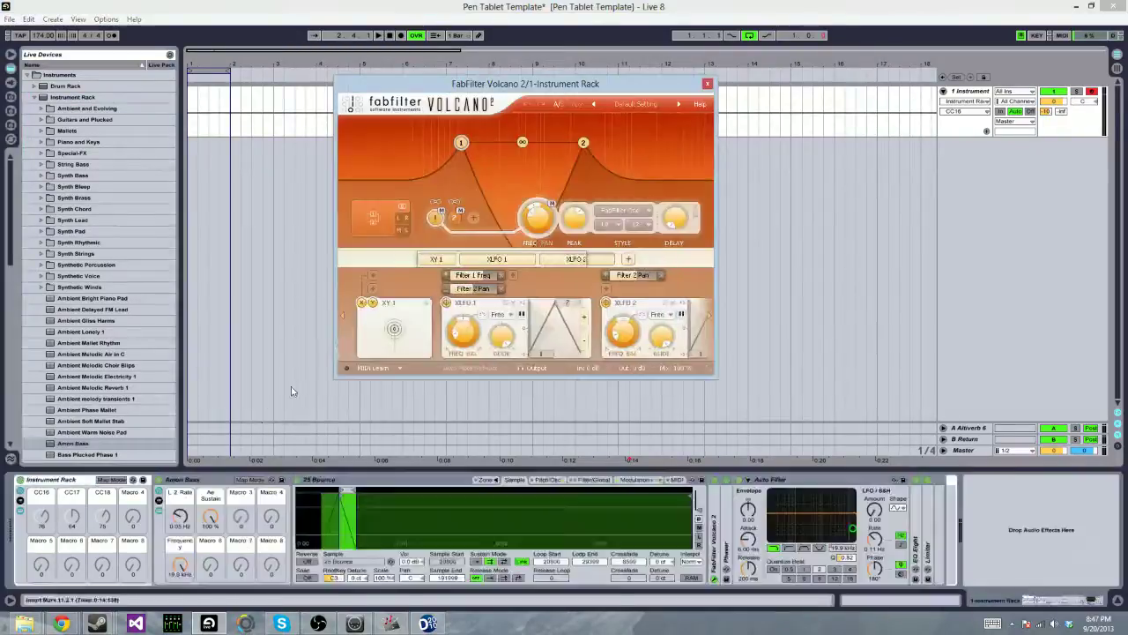
left_click(714, 92)
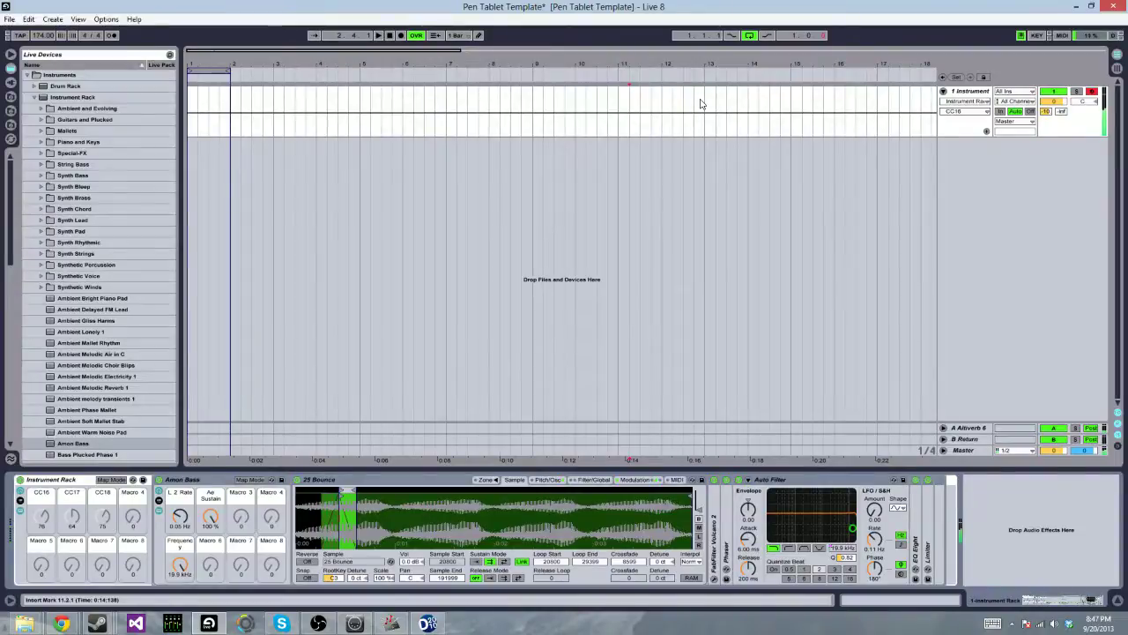
Step: Map the Frequency macro of the nested Amon Bass rack to the outer rack's CC18 macro
left_click(112, 479)
left_click(181, 567)
left_click(102, 528)
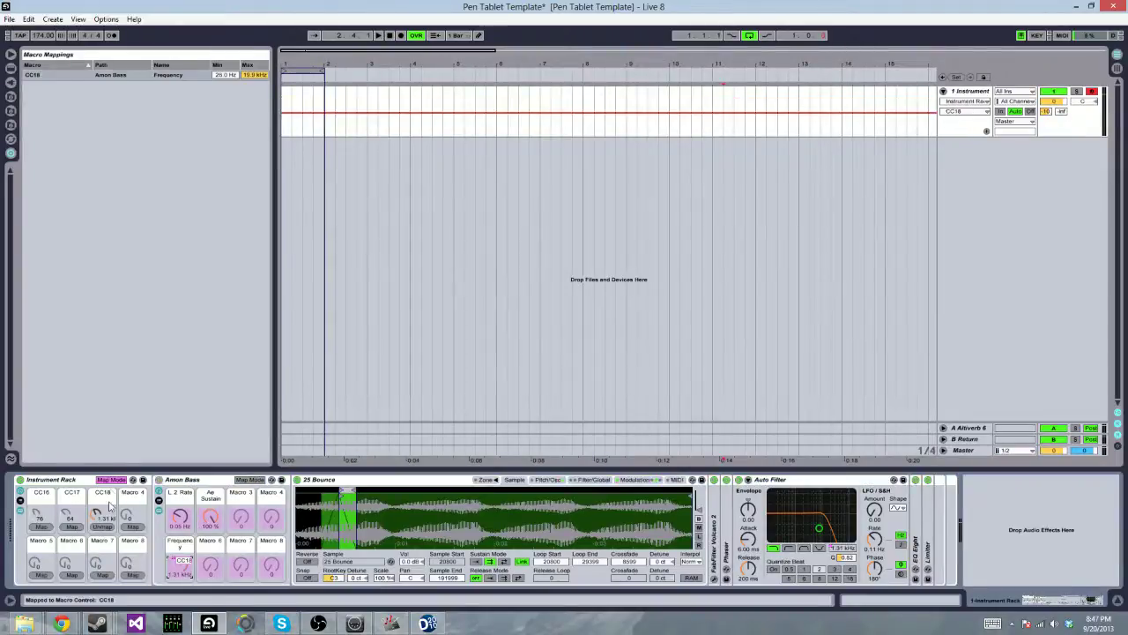
left_click(112, 481)
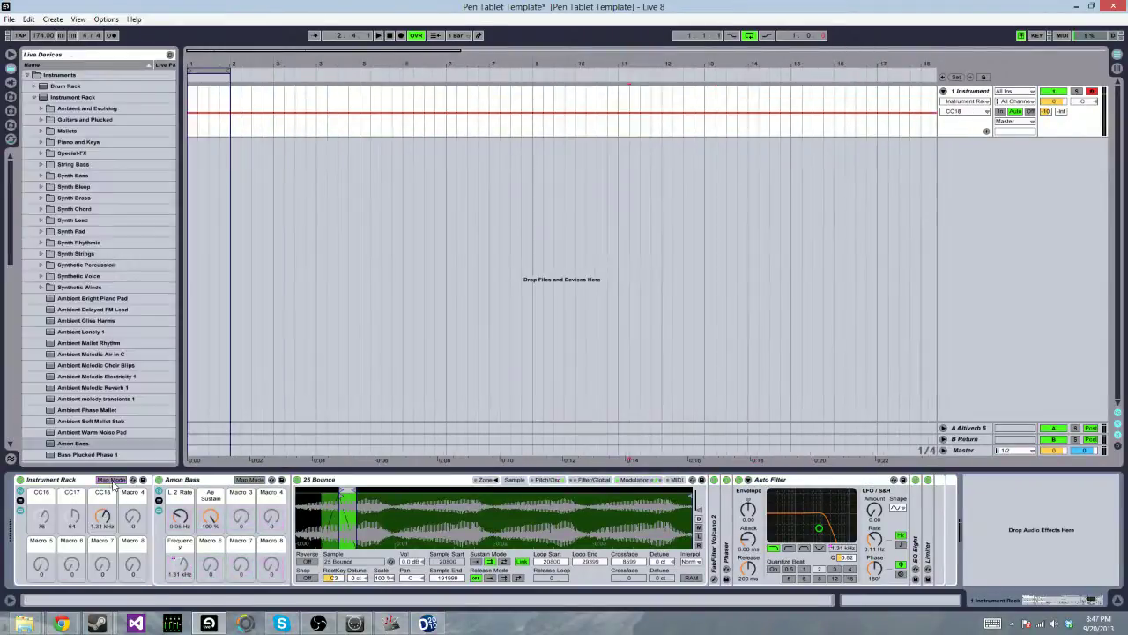
Step: Enable the pitch envelope of the 25 Bounce Sampler with decay and release at 1 ms and an amount of +24 st
left_click(593, 480)
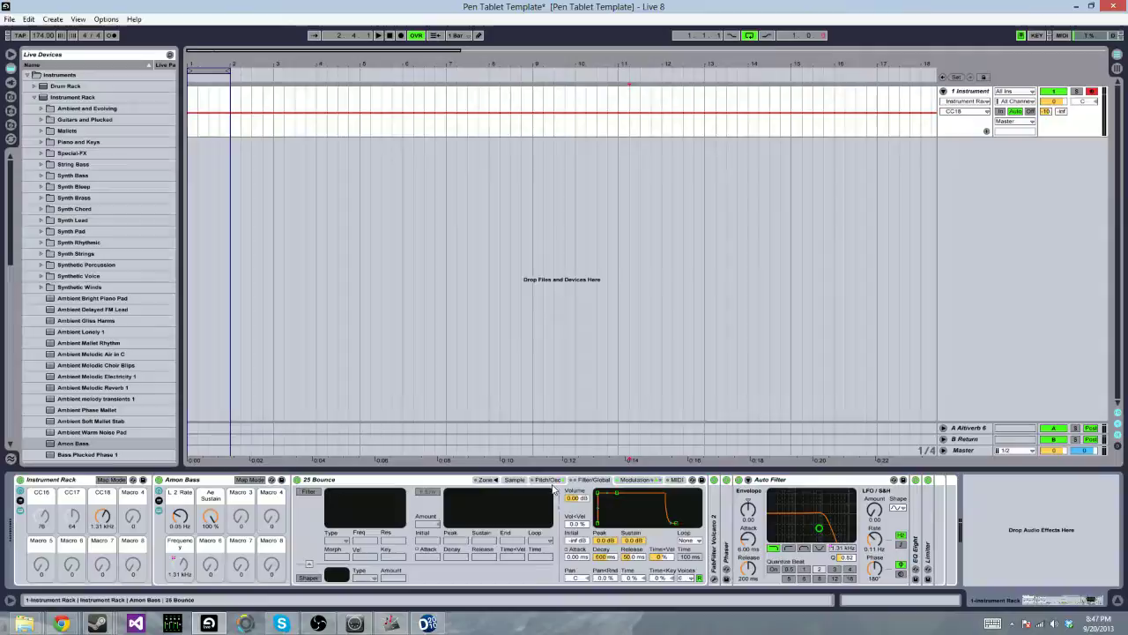
left_click(548, 480)
left_click(308, 542)
left_click_drag(488, 569, 494, 608)
left_click(515, 569)
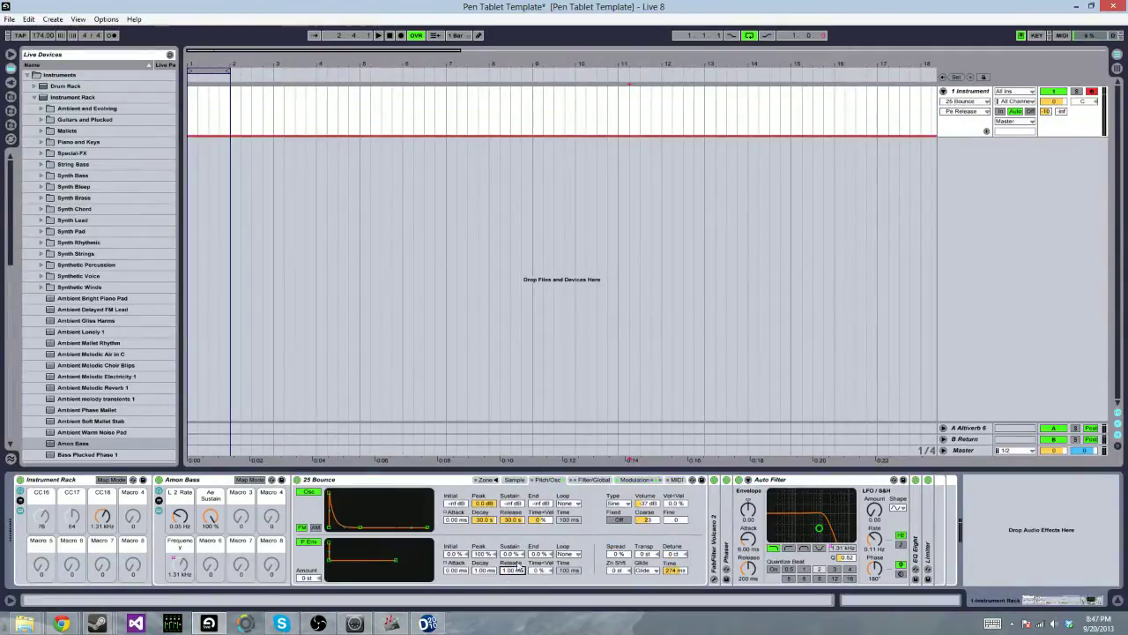
left_click(306, 577)
type("24")
key("Return")
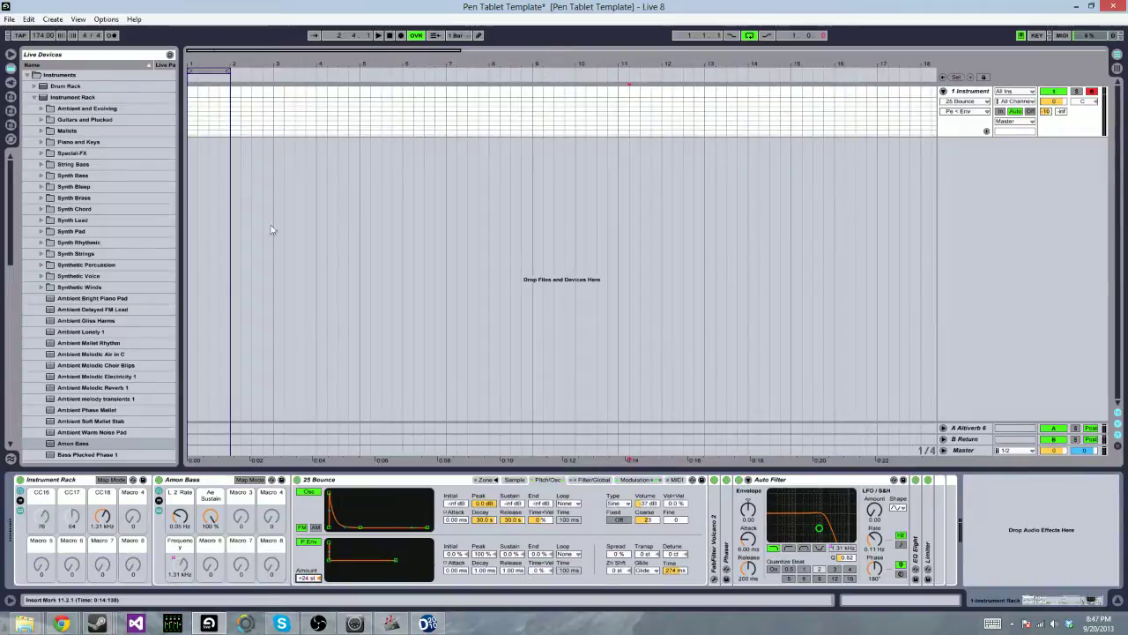
Step: Map the 25 Bounce pitch envelope's Sustain to the third macro of the Amon Bass rack
left_click(250, 480)
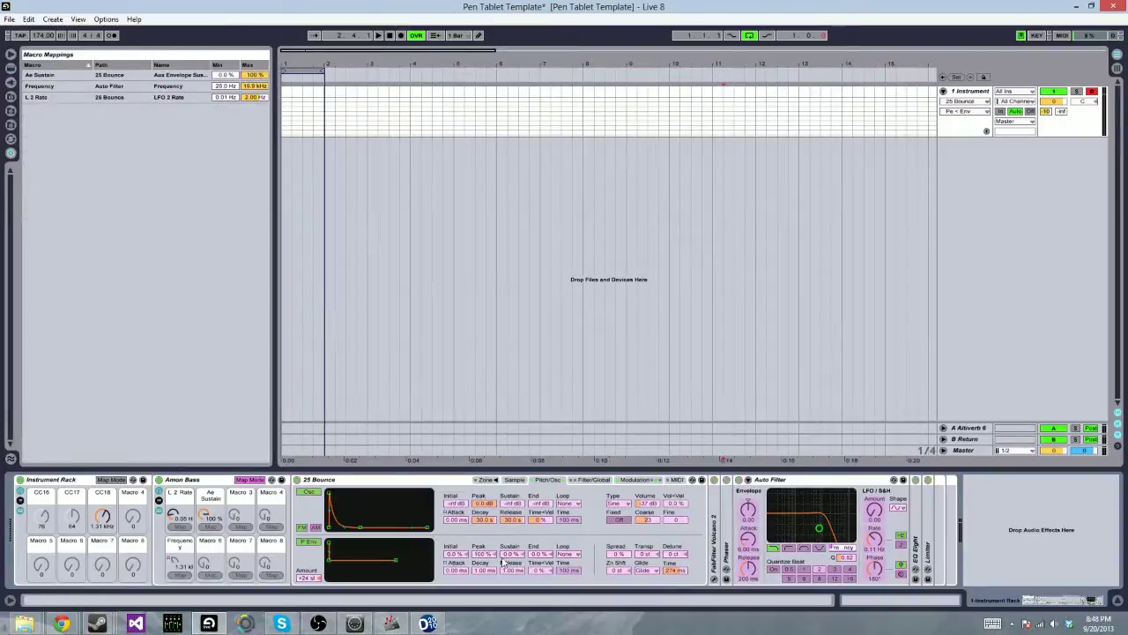
left_click(240, 527)
left_click(250, 480)
Step: Map the Amon Bass rack's Pe Sustain macro to the outer rack's CC16 macro
left_click(104, 481)
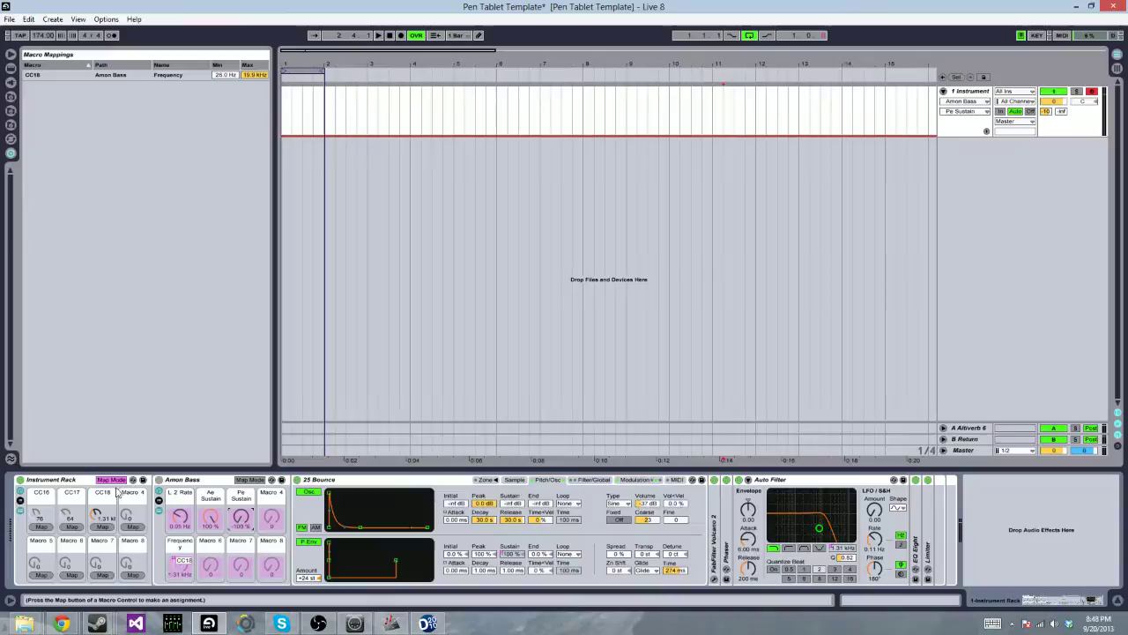
left_click(41, 526)
left_click(111, 480)
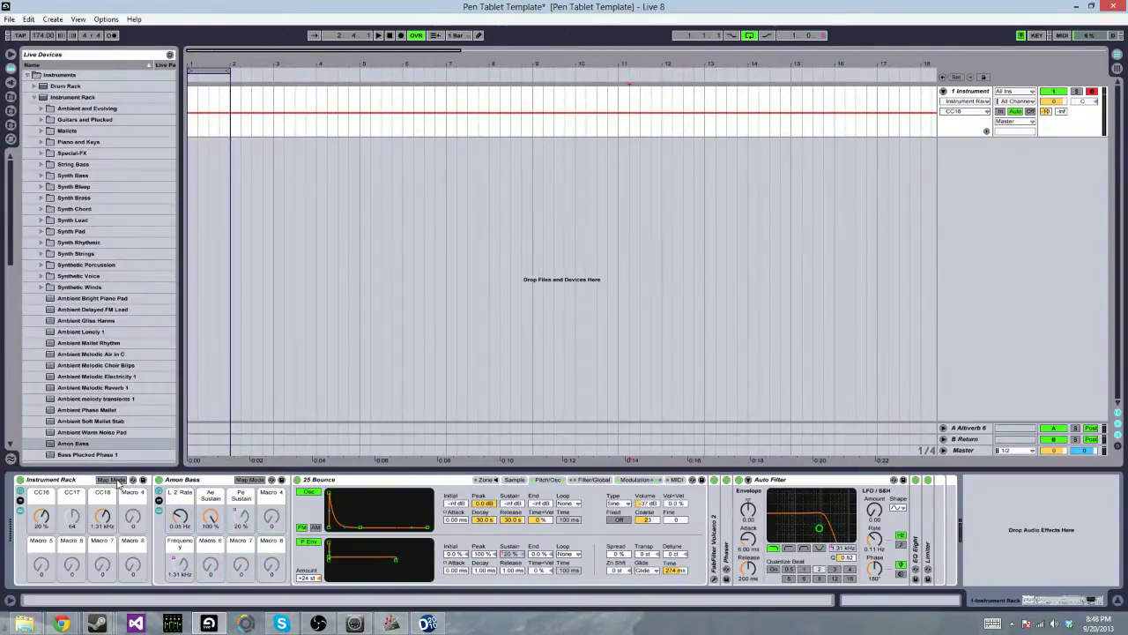
Step: Map the Amon Bass rack's Ae Sustain macro to the outer rack's CC17 macro
left_click(118, 482)
left_click(209, 518)
left_click(70, 526)
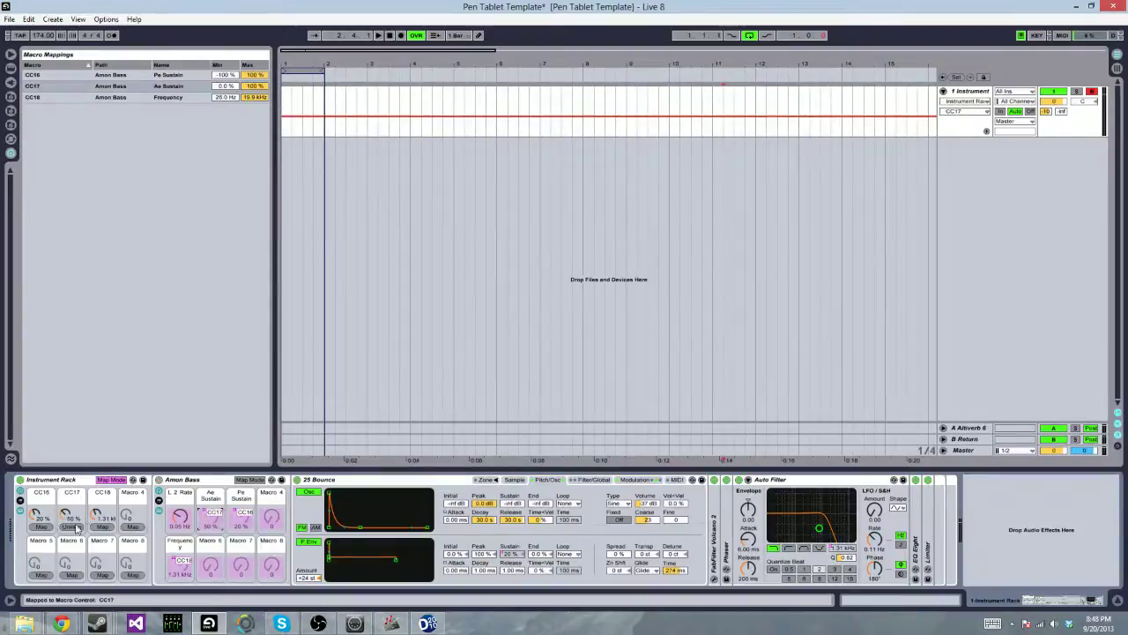
left_click(111, 481)
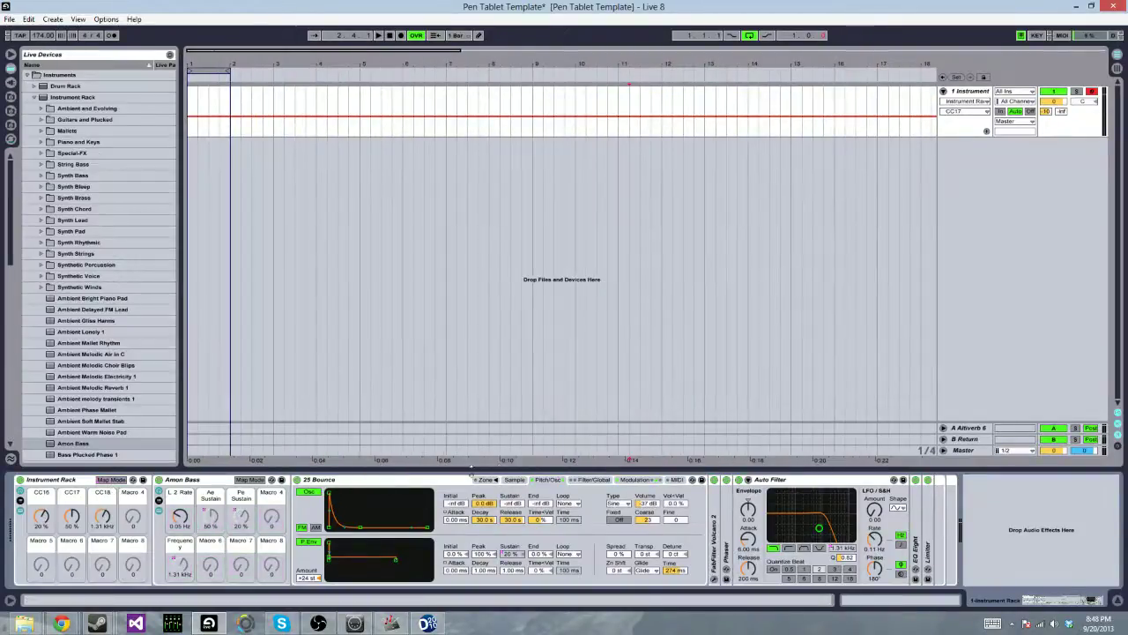
Step: Show the 25 Bounce sample waveform, then switch to Wmidi and play the Amon Bass with pen strokes
left_click(512, 480)
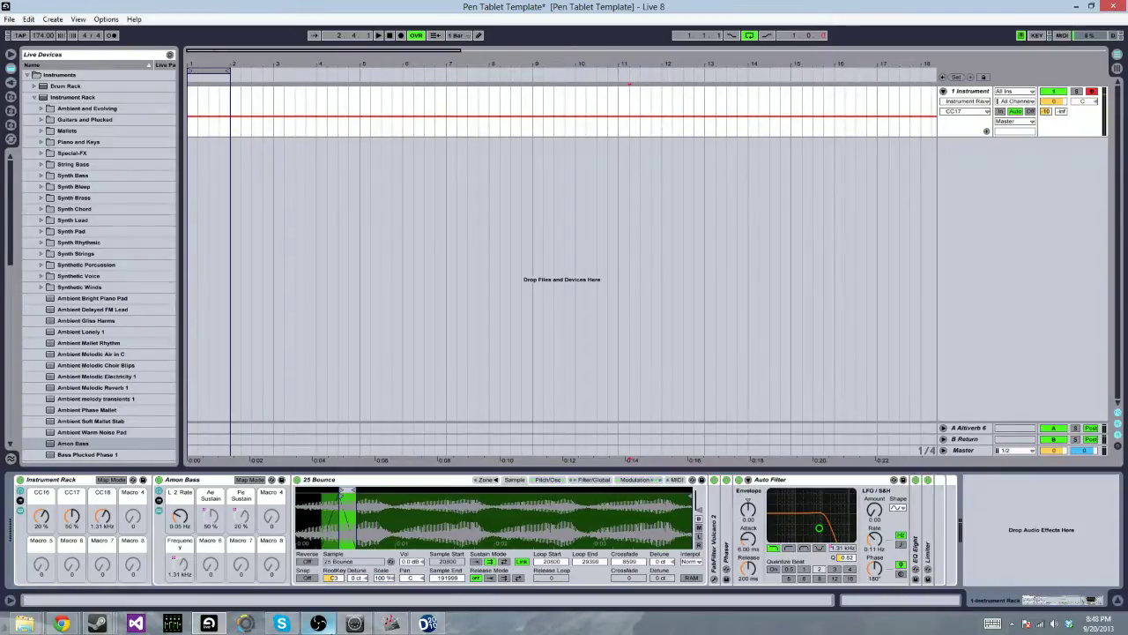
left_click(390, 623)
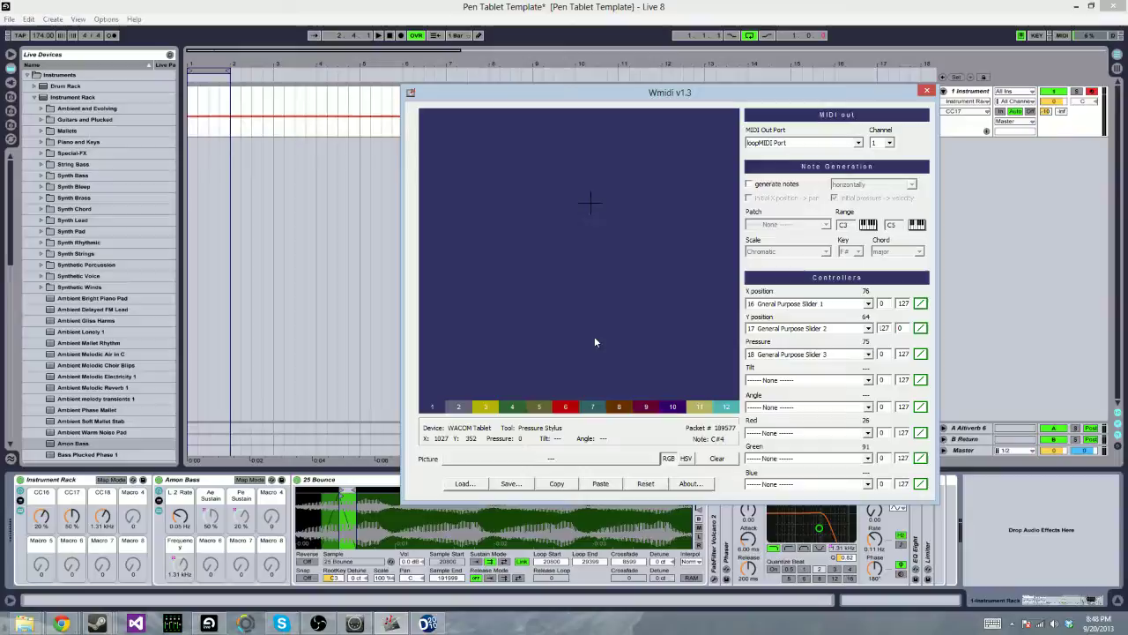
left_click_drag(558, 319, 529, 205)
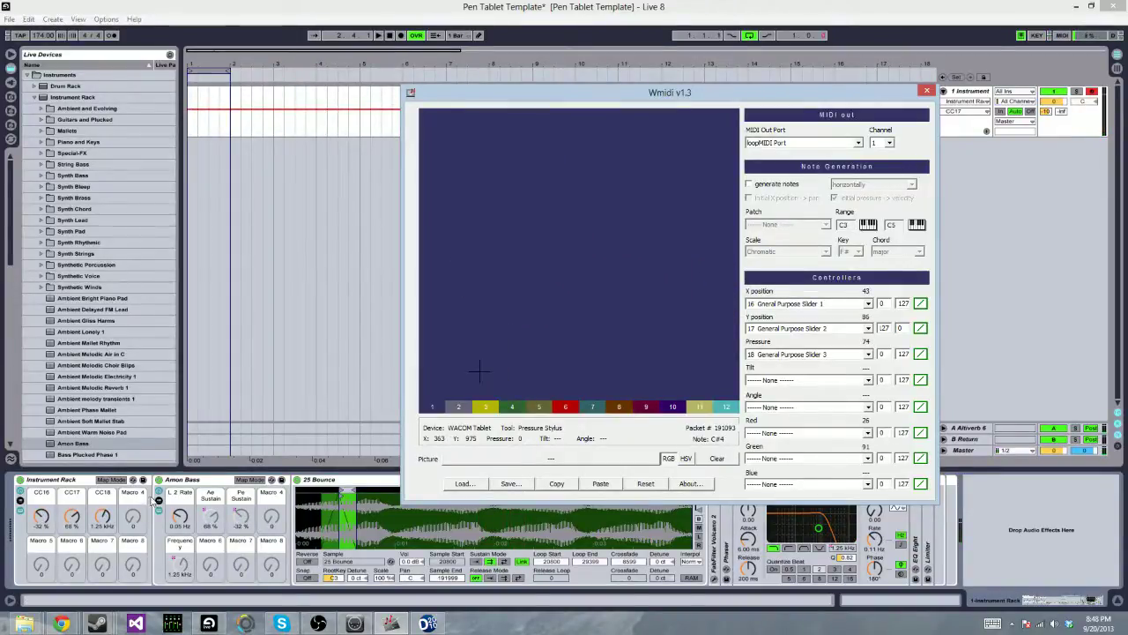
Step: Back in Ableton Live, map the 25 Bounce oscillator's Volume to the Amon Bass rack's second macro alongside Ae Sustain
left_click(85, 501)
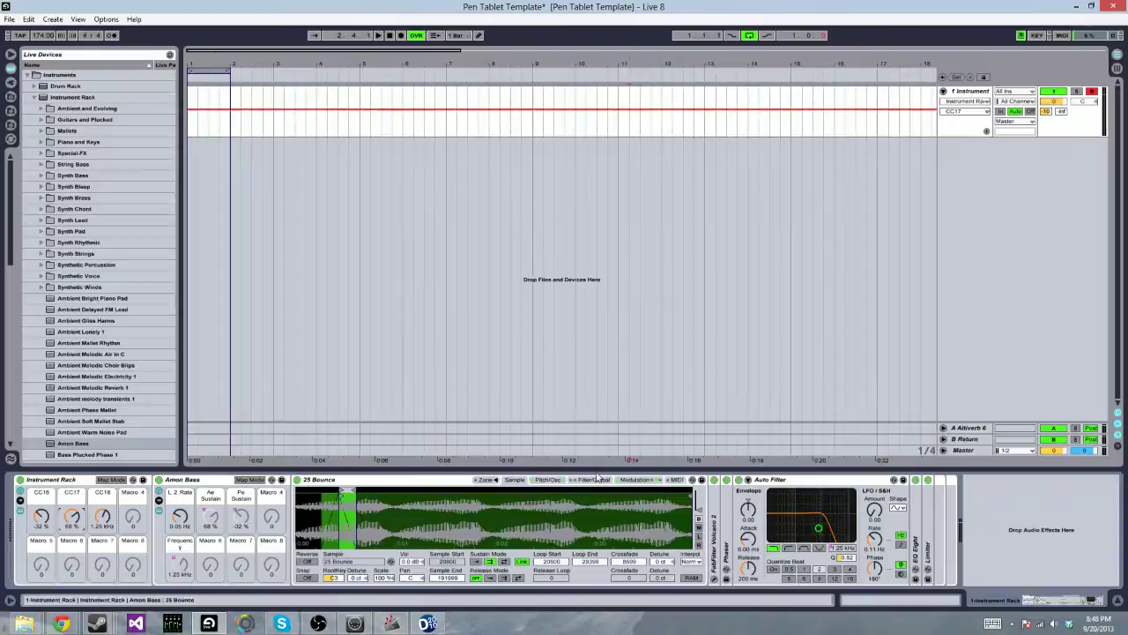
left_click(549, 479)
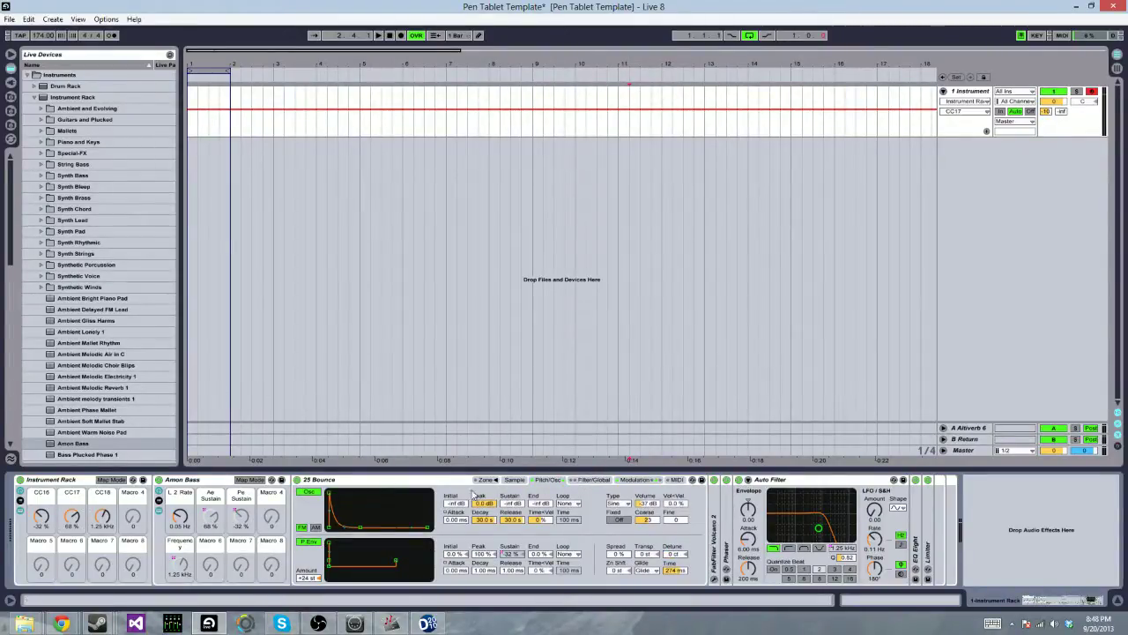
left_click(249, 480)
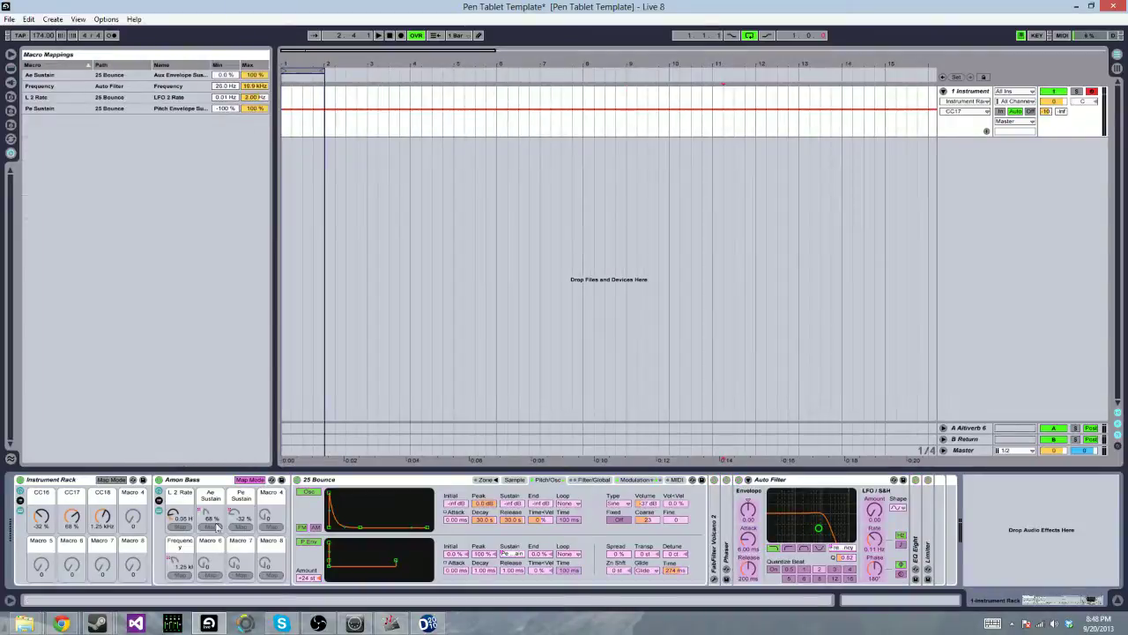
left_click(652, 508)
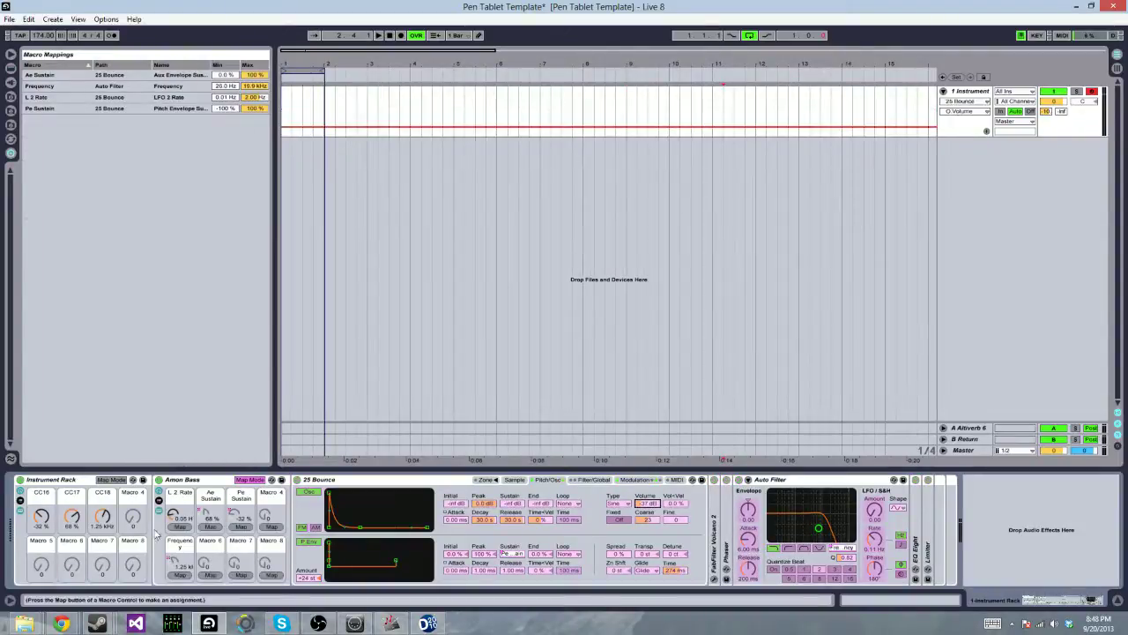
left_click(210, 527)
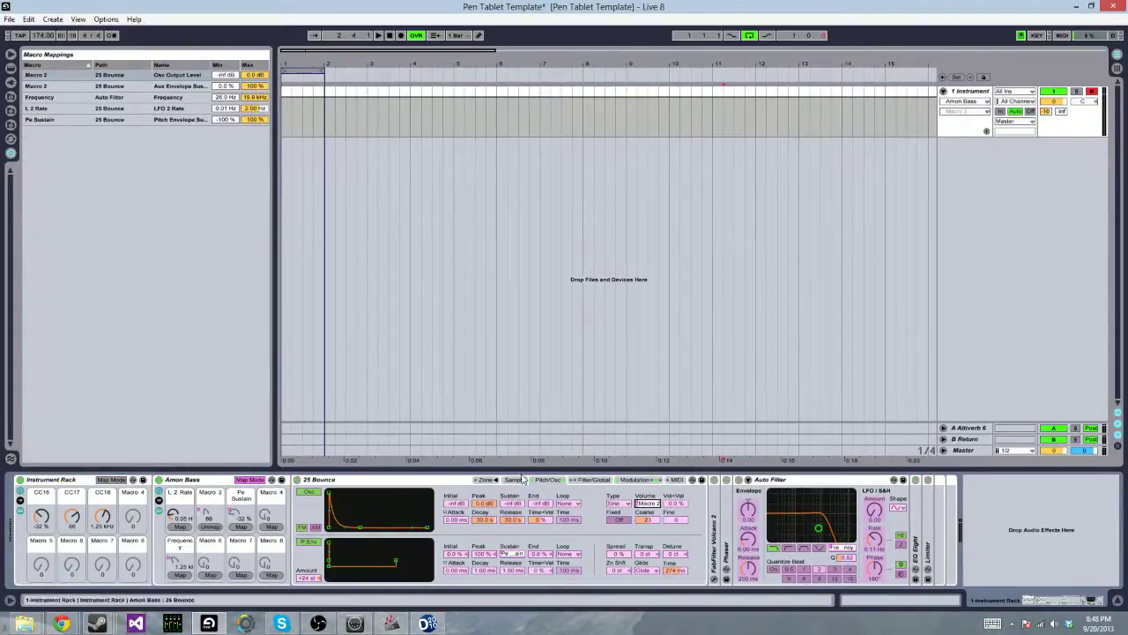
Step: Unfold the Phaser and map its LFO Amount to the Amon Bass rack's third macro alongside Pe Sustain
left_click(250, 479)
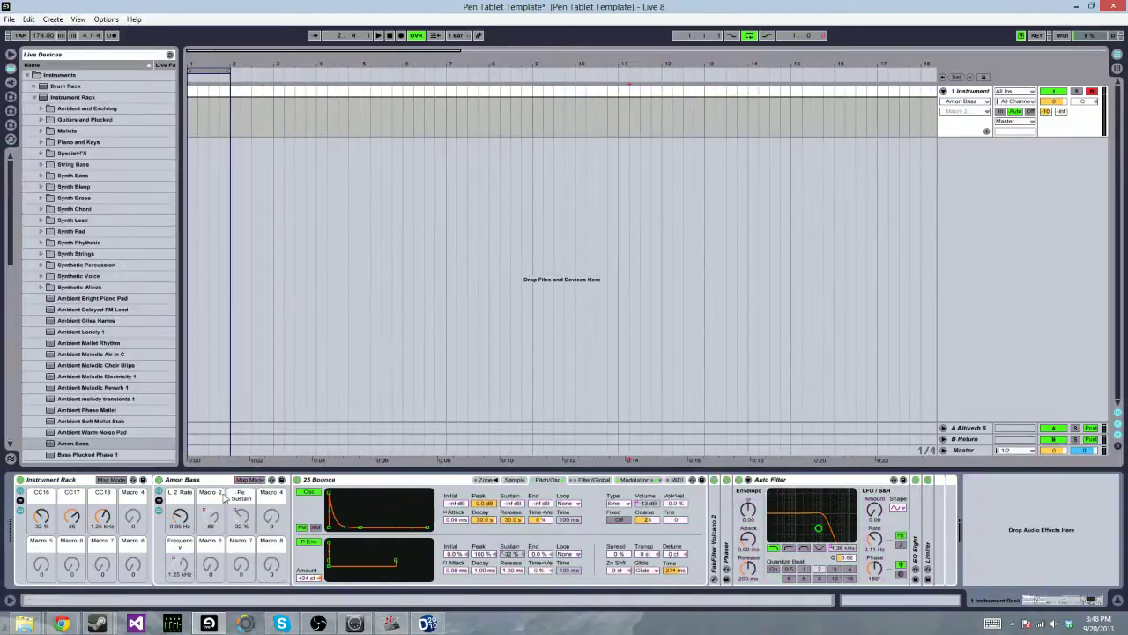
double_click(726, 529)
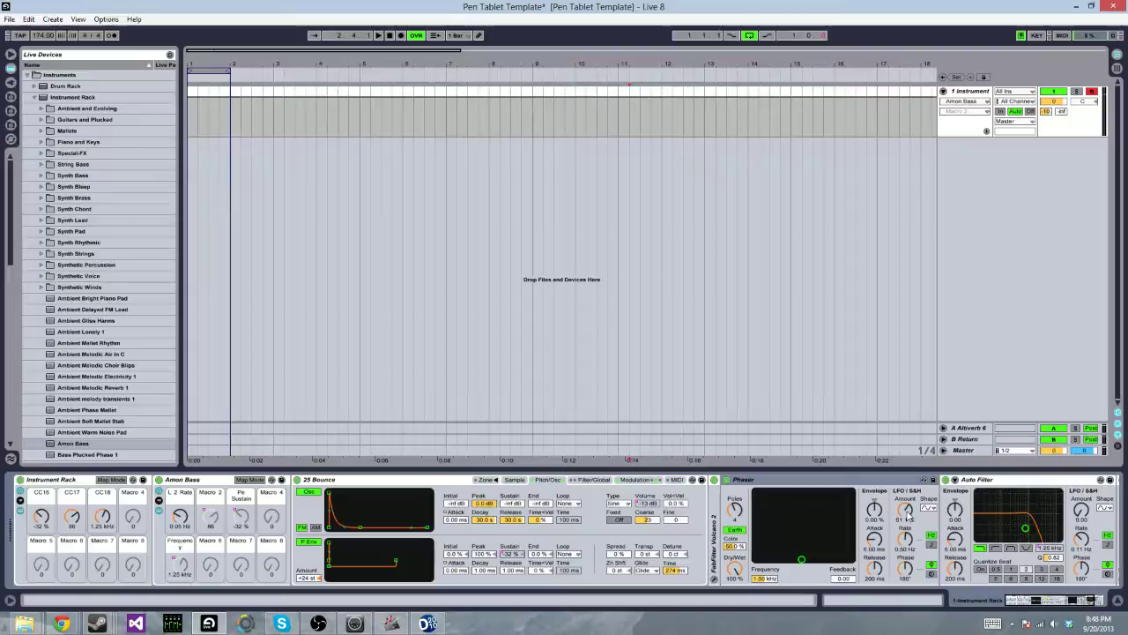
left_click(250, 480)
left_click(878, 509)
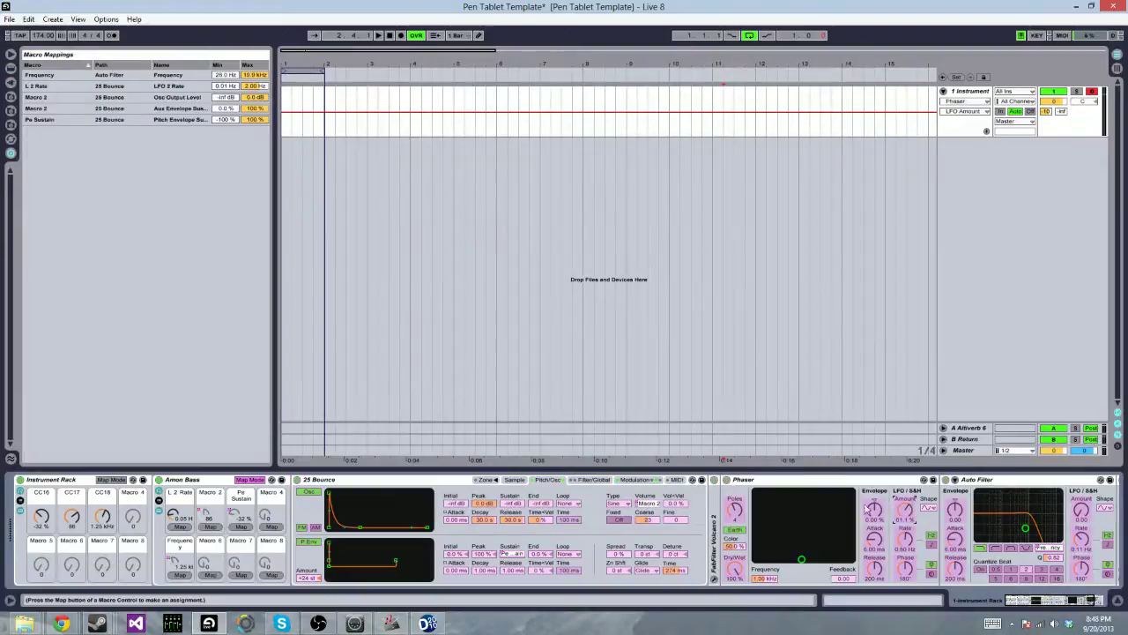
left_click(241, 526)
left_click(249, 479)
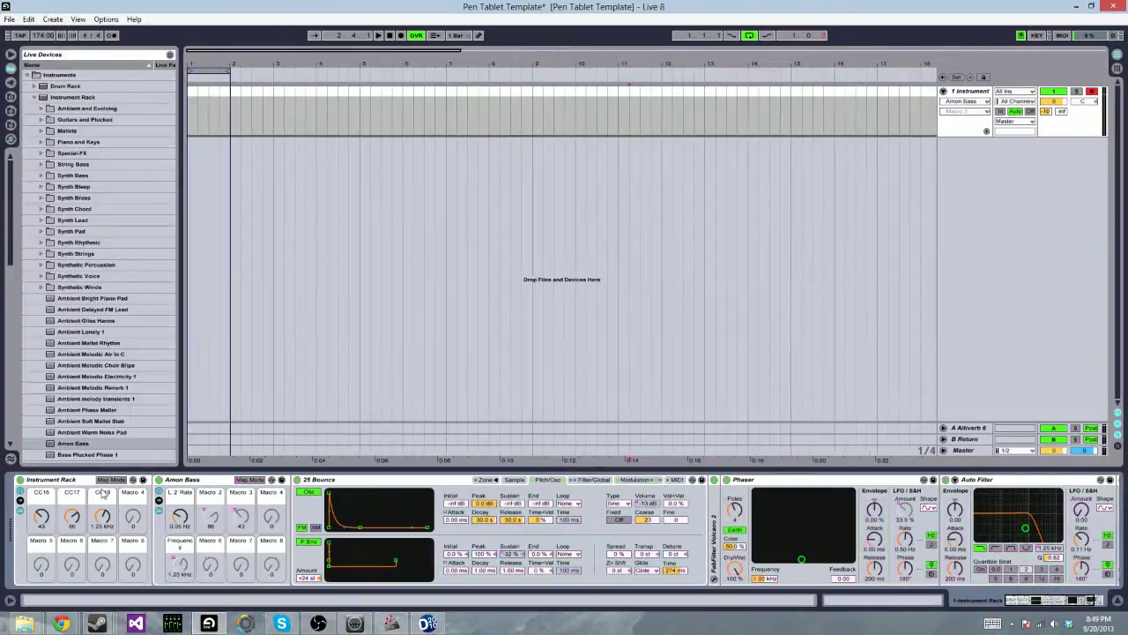
Step: Switch to Wmidi and play the Amon Bass with pen strokes to test the Phaser mapping
left_click(391, 623)
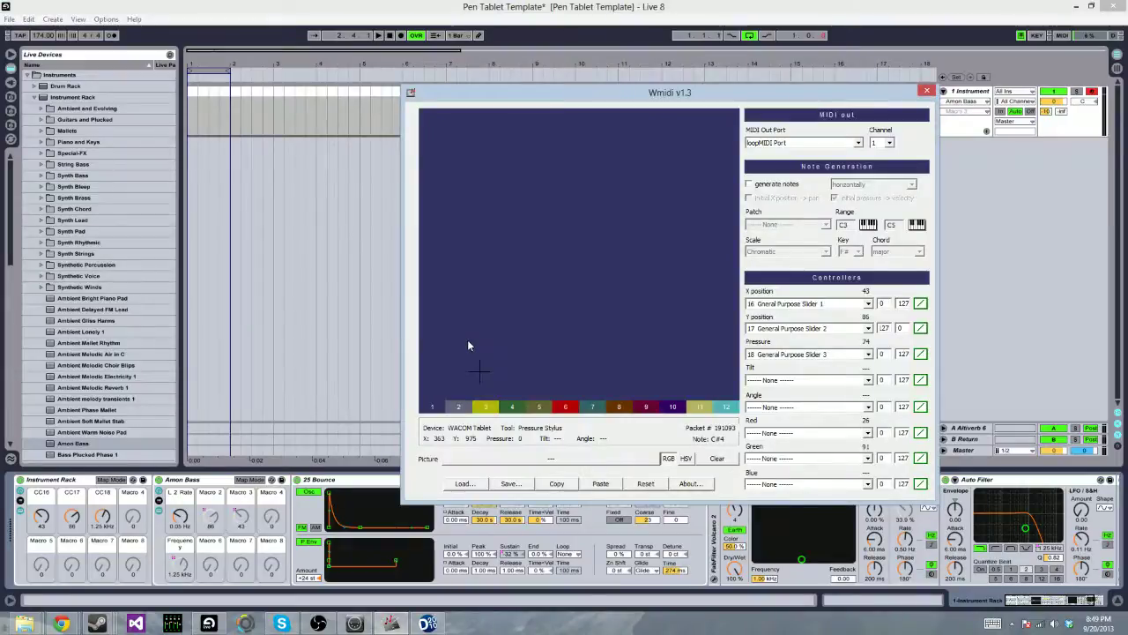
left_click_drag(606, 310, 451, 200)
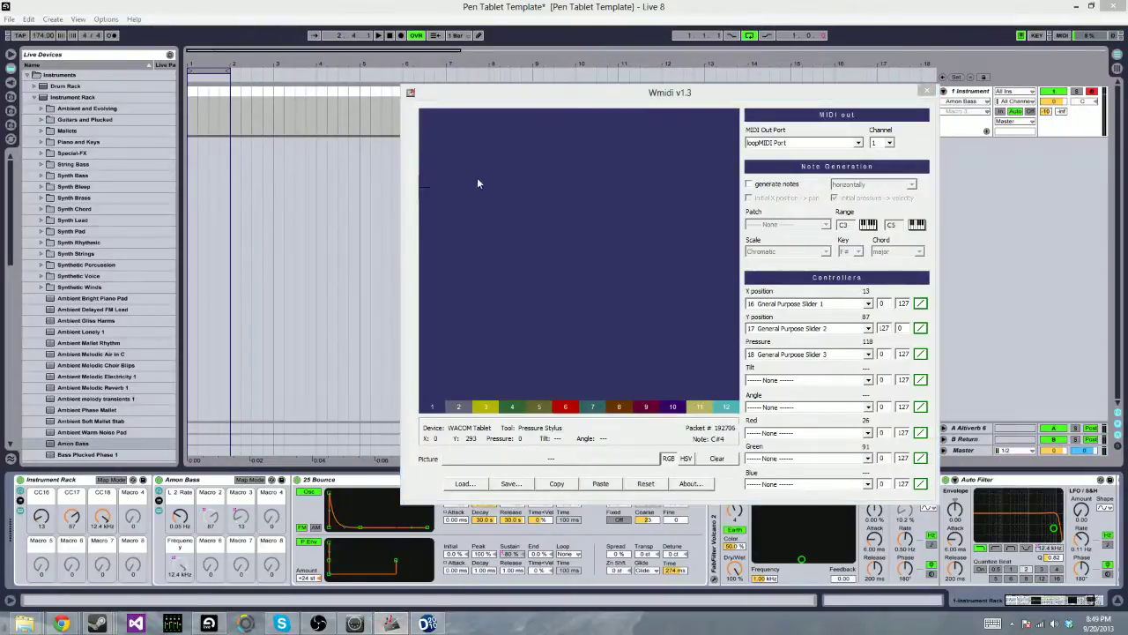
Step: Show the loopMIDI port, then return to Ableton Live and review the MIDI mappings of the CC16, CC17 and CC18 macros
left_click(355, 623)
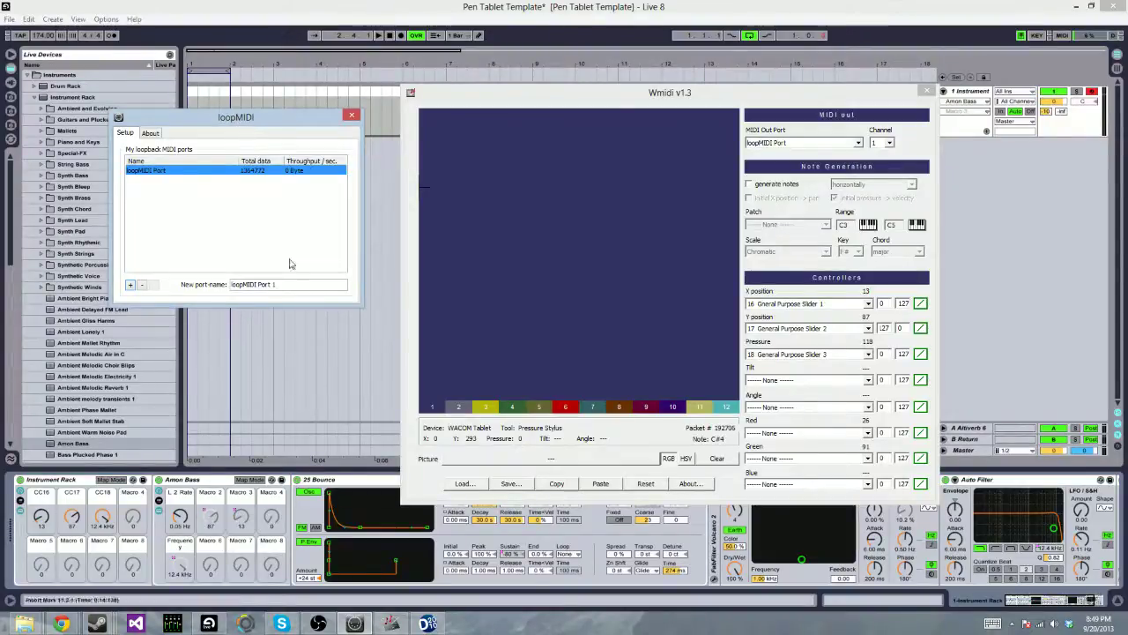
left_click(338, 4)
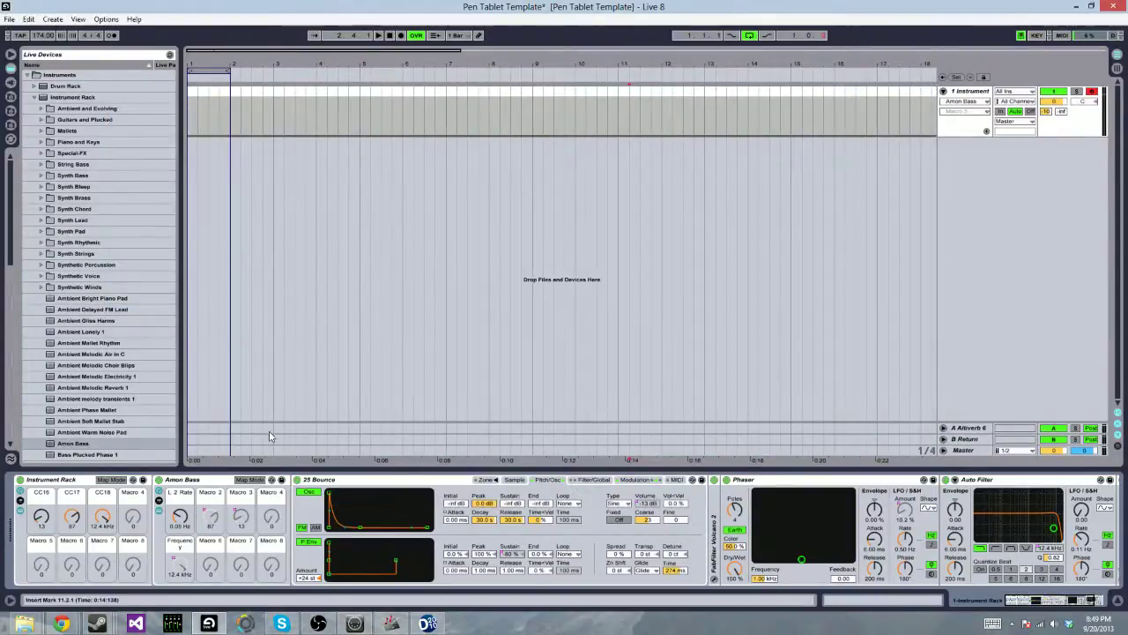
key("ctrl+m")
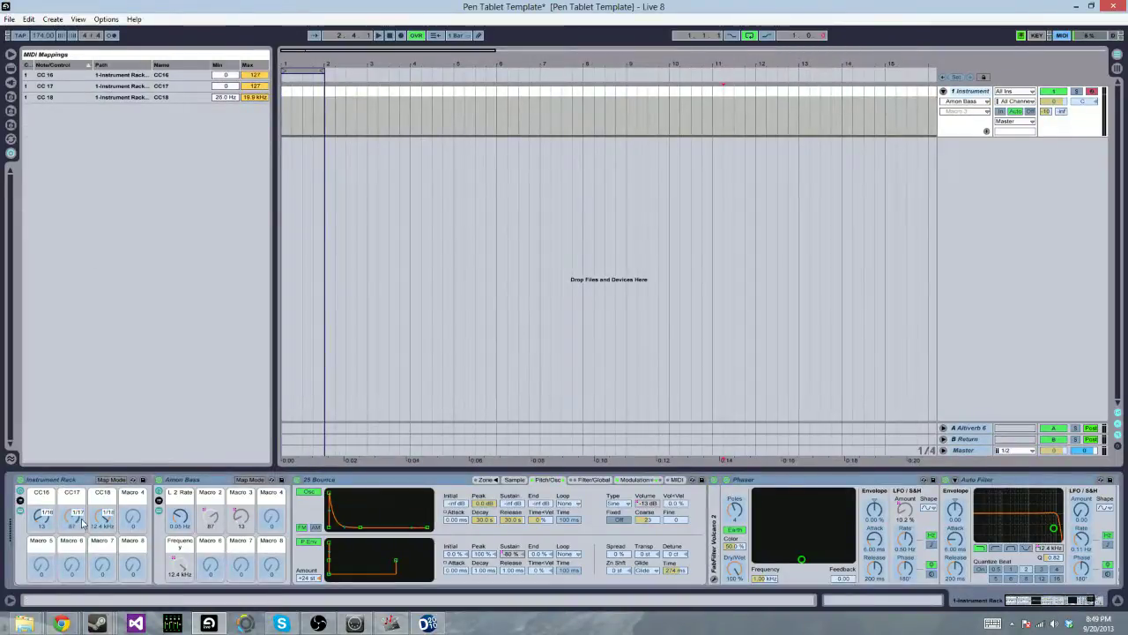
key("ctrl+m")
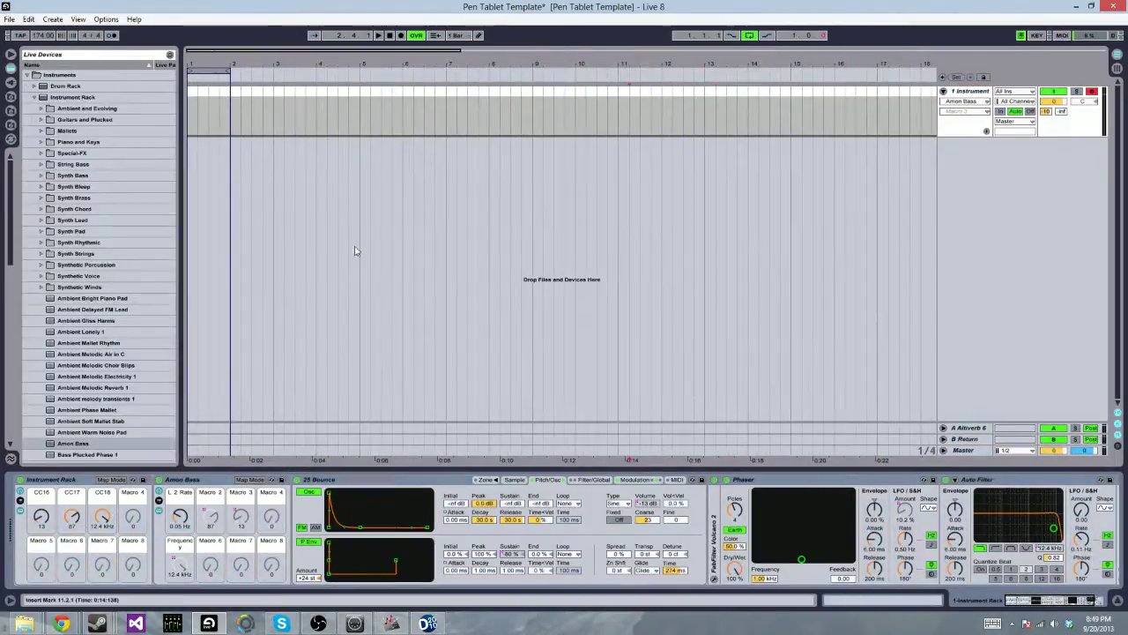